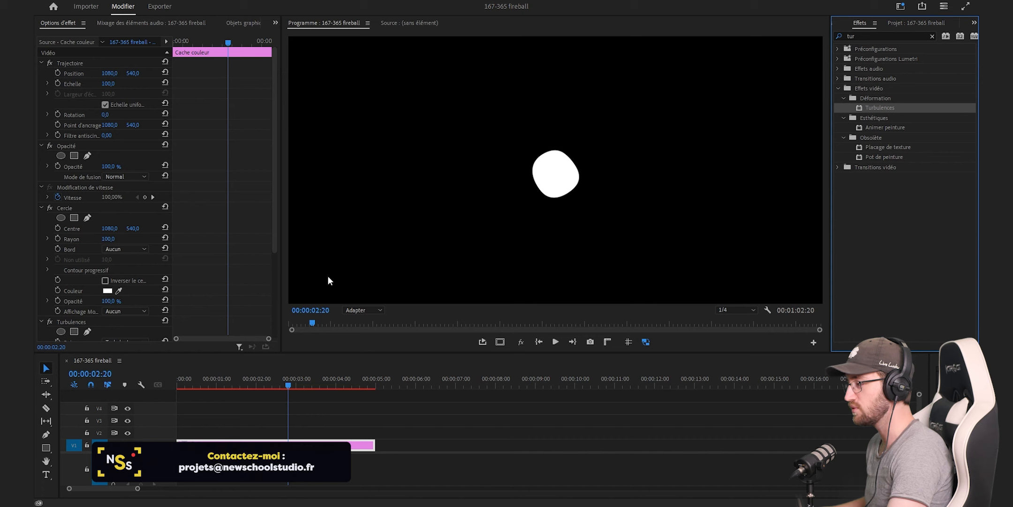
Set the Turbulences effect's Gain to 300 and Taille to 10, and return the playhead to the clip's start
{"action": "left_click_drag", "start_coordinate": [113, 275], "coordinate": [120, 236]}
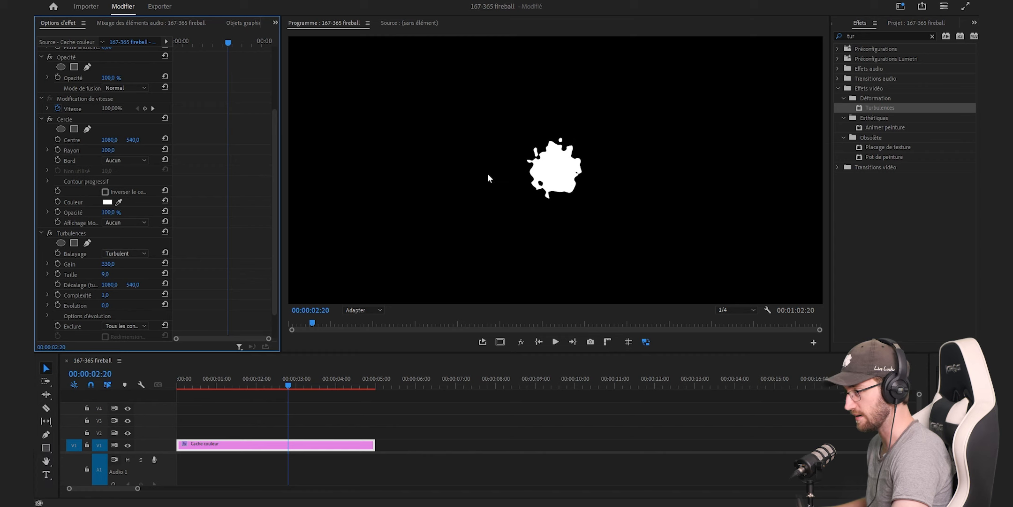
{"action": "key", "text": "ctrl+z"}
{"action": "key", "text": "ctrl+z"}
{"action": "type", "text": "300"}
{"action": "key", "text": "Tab"}
{"action": "type", "text": "10"}
{"action": "key", "text": "Return"}
{"action": "key", "text": "Home"}
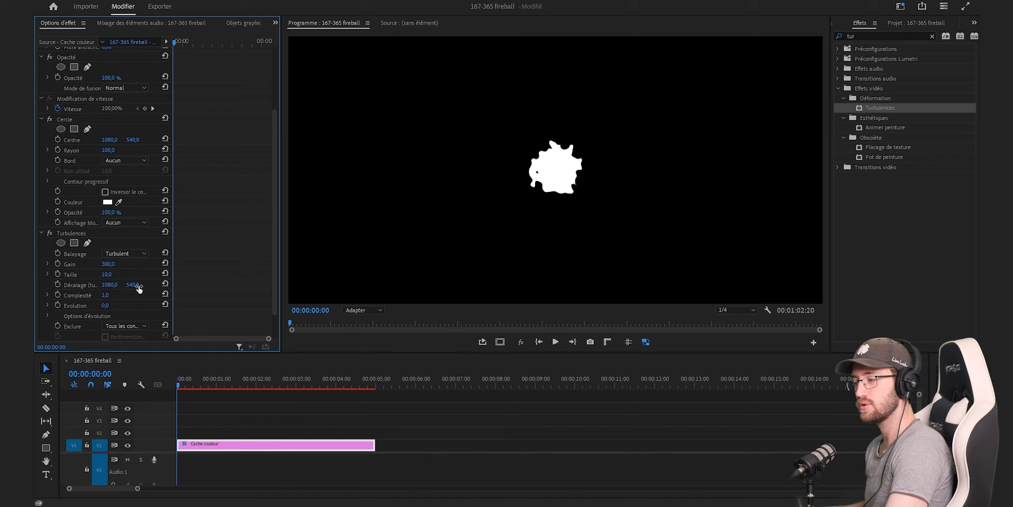
{"action": "left_click_drag", "start_coordinate": [132, 284], "coordinate": [375, 305]}
{"action": "key", "text": "ctrl+z"}
{"action": "left_click", "coordinate": [165, 305]}
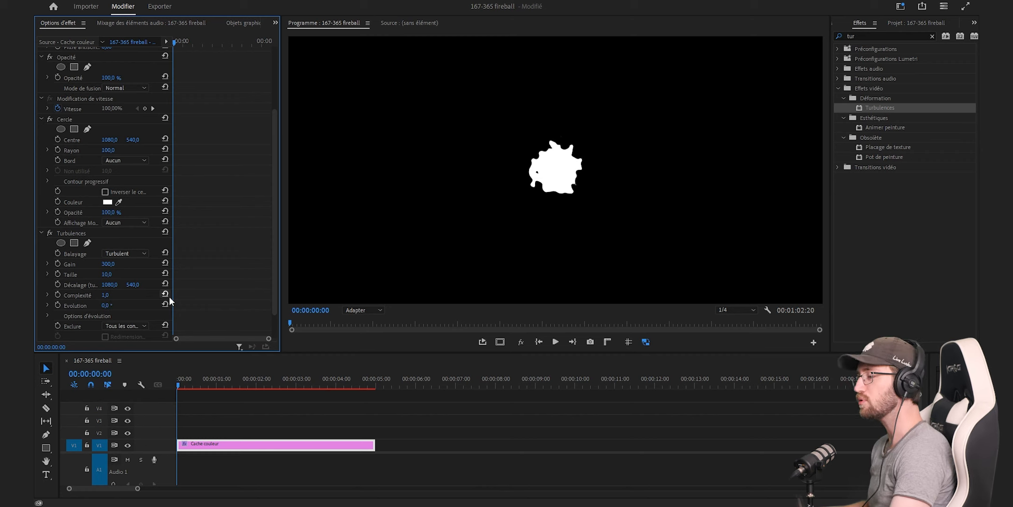
Add start keyframes for the Turbulences Décalage and Evolution, and keyframe Evolution at 360° at the clip's end
{"action": "left_click", "coordinate": [55, 284]}
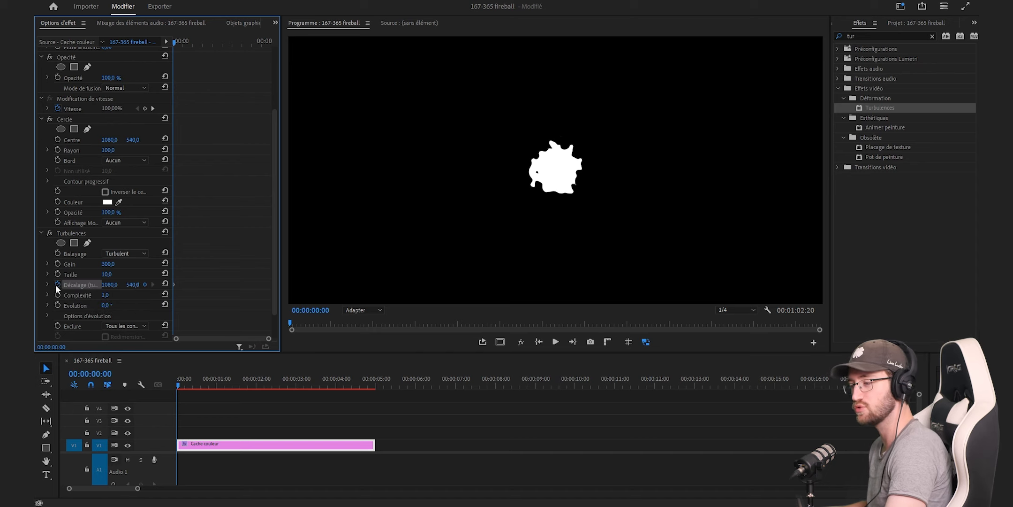
{"action": "left_click", "coordinate": [58, 305]}
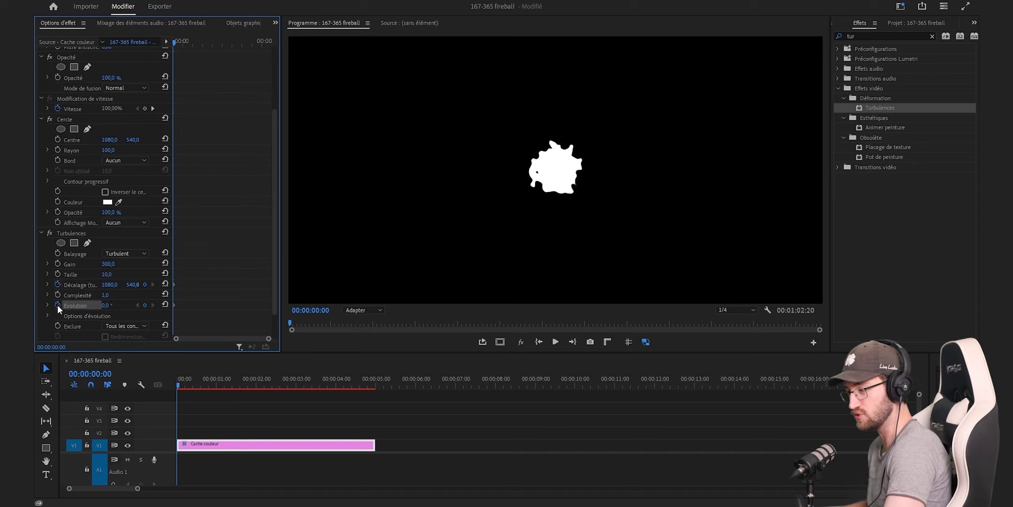
{"action": "left_click", "coordinate": [214, 43]}
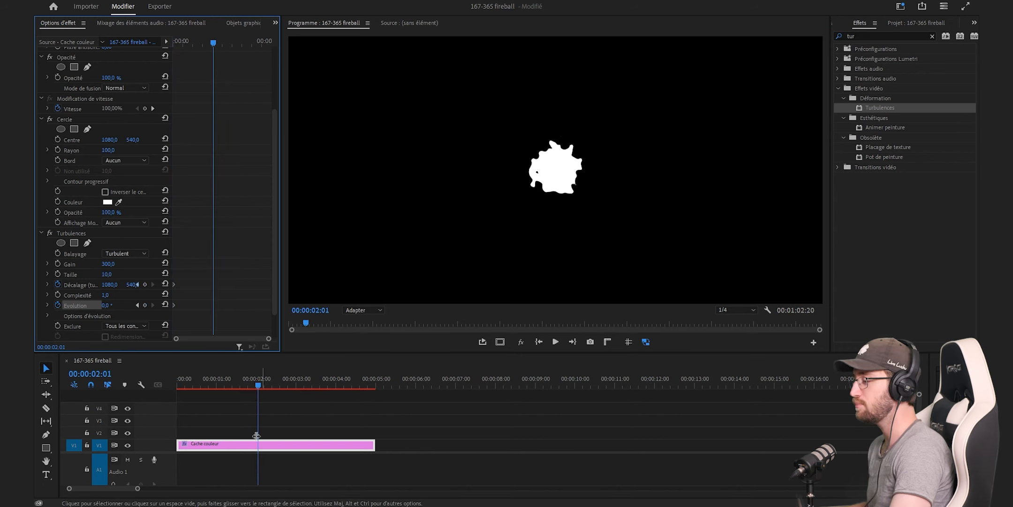
{"action": "left_click", "coordinate": [107, 305]}
{"action": "type", "text": "360"}
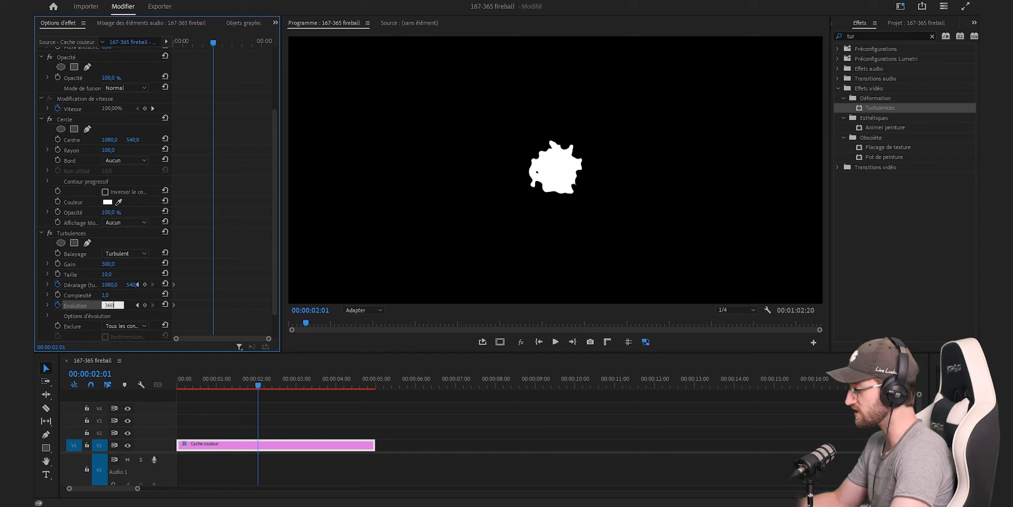
{"action": "key", "text": "Return"}
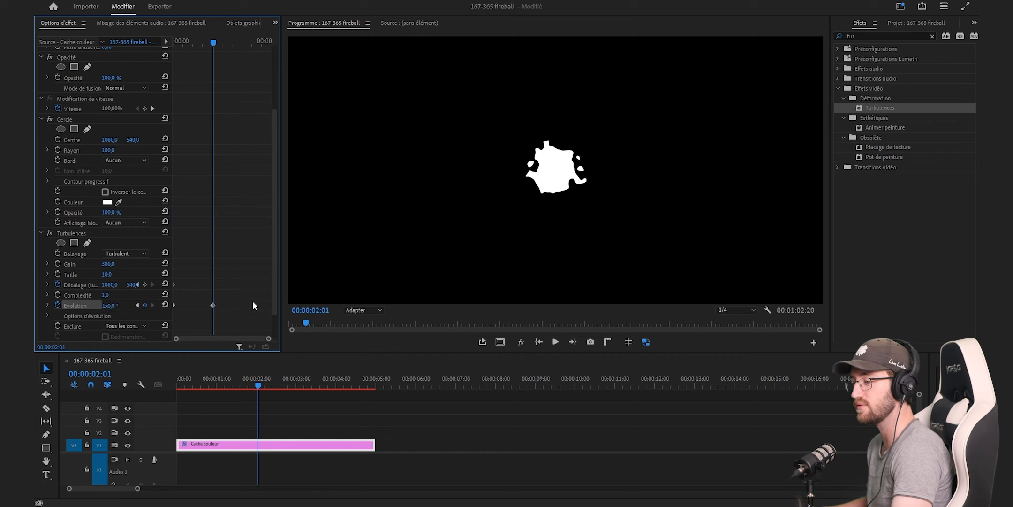
{"action": "left_click_drag", "start_coordinate": [214, 303], "coordinate": [290, 314]}
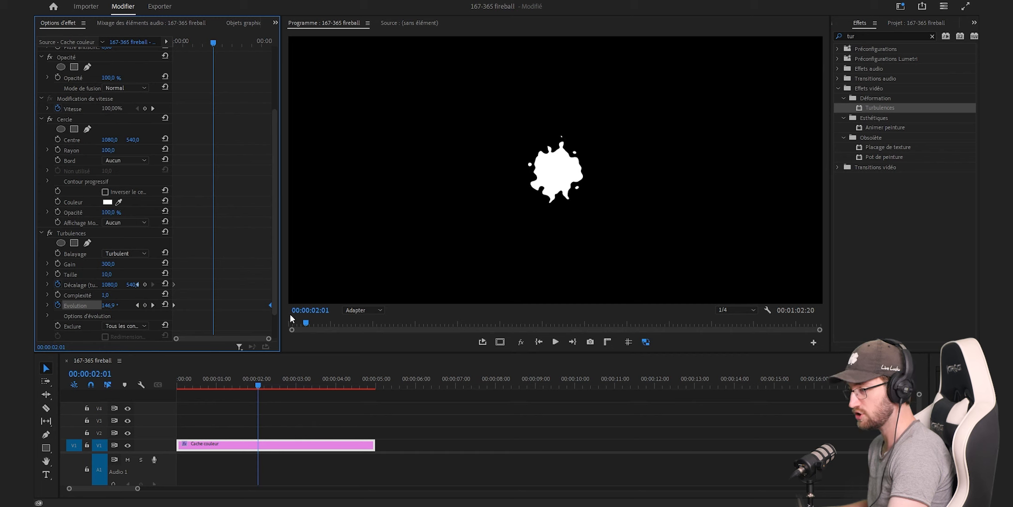
Keyframe the vertical Décalage of Turbulences to a negative value at the clip's end and play back the animation
{"action": "left_click", "coordinate": [139, 284]}
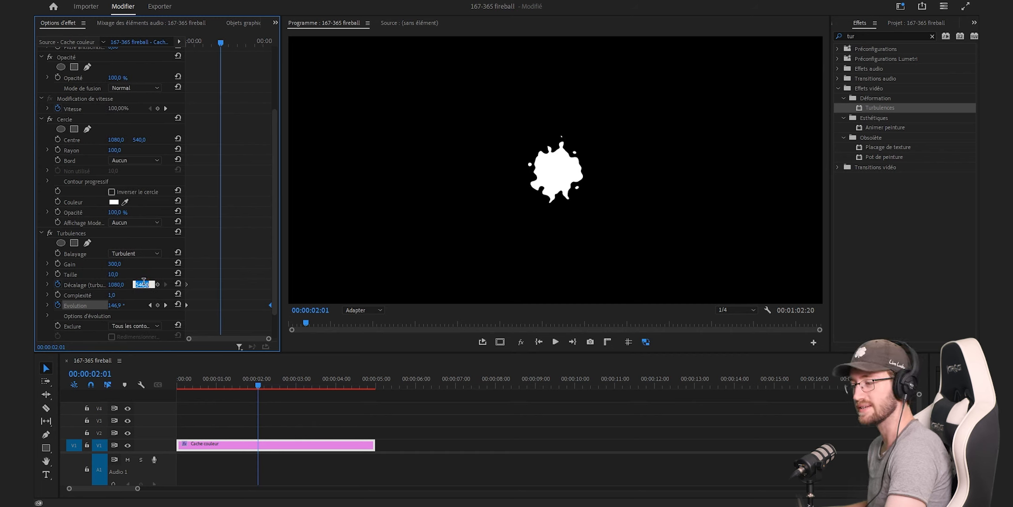
{"action": "type", "text": "-5"}
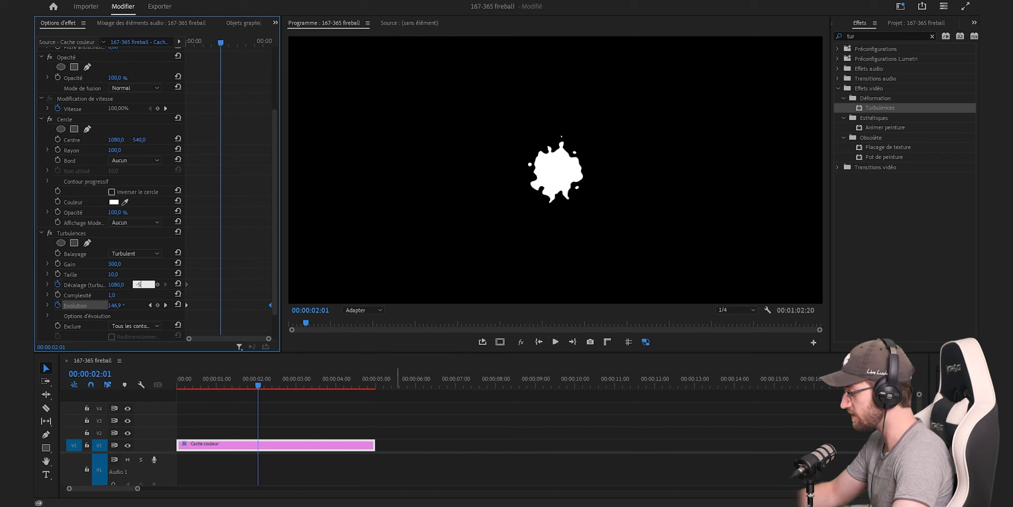
{"action": "key", "text": "Return"}
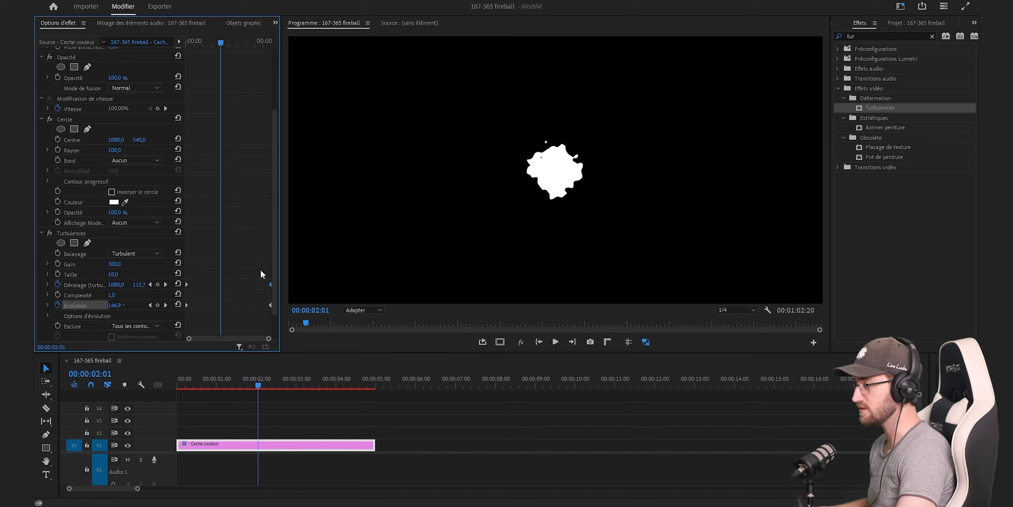
{"action": "key", "text": "space"}
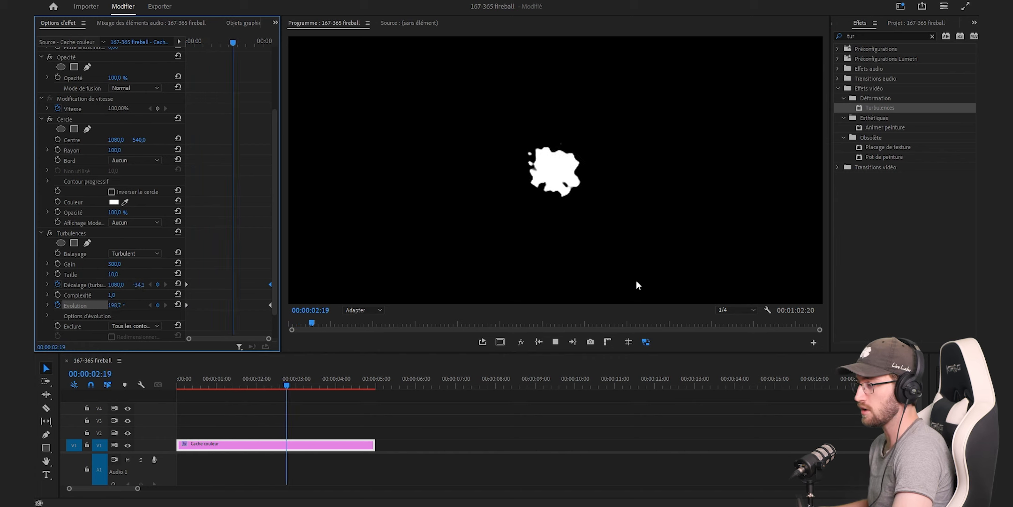
{"action": "key", "text": "space"}
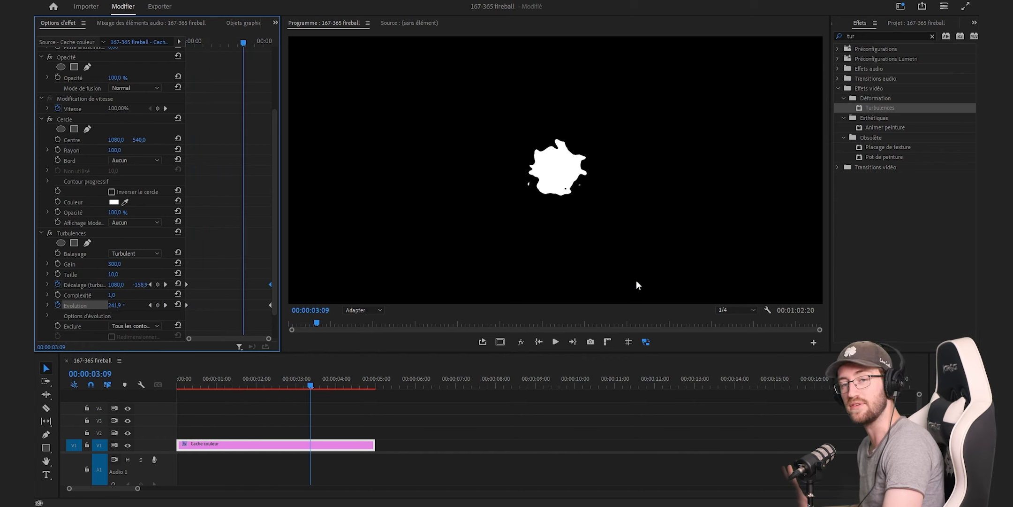
Apply Lens Distortion to the Cache couleur clip with Horizontal Prism FX at 70 and Fill Alpha turned off
{"action": "left_click", "coordinate": [931, 36]}
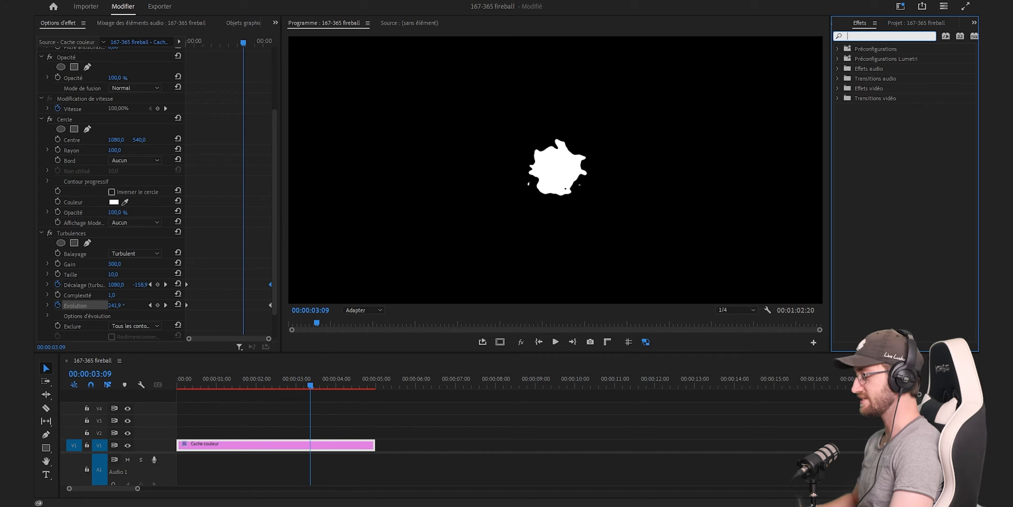
{"action": "type", "text": "lens"}
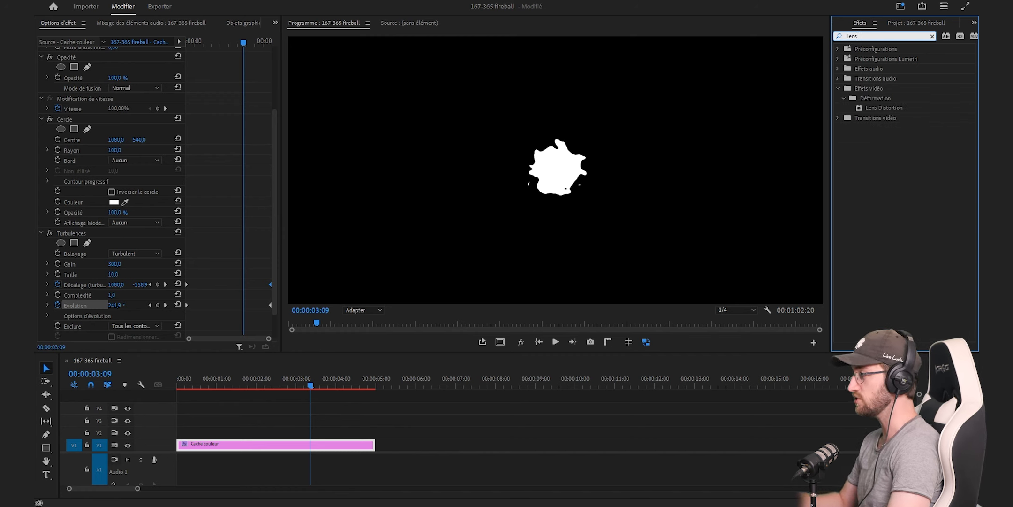
{"action": "left_click_drag", "start_coordinate": [881, 109], "coordinate": [343, 446]}
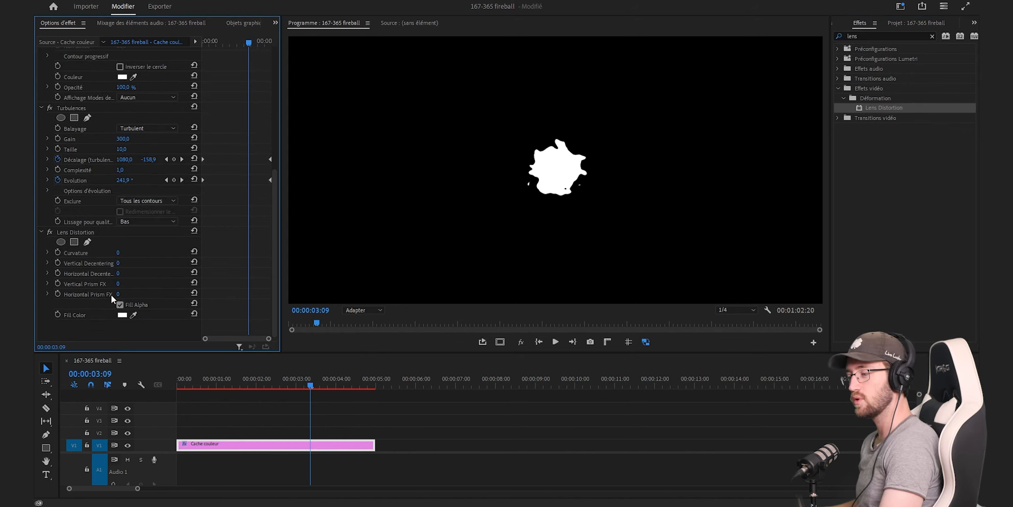
{"action": "left_click", "coordinate": [118, 294]}
{"action": "type", "text": "7"}
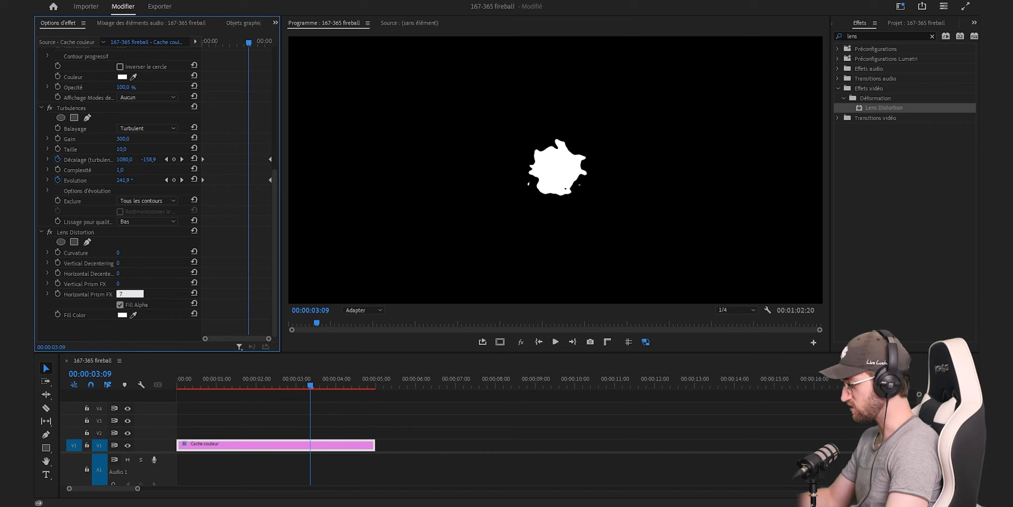
{"action": "key", "text": "Return"}
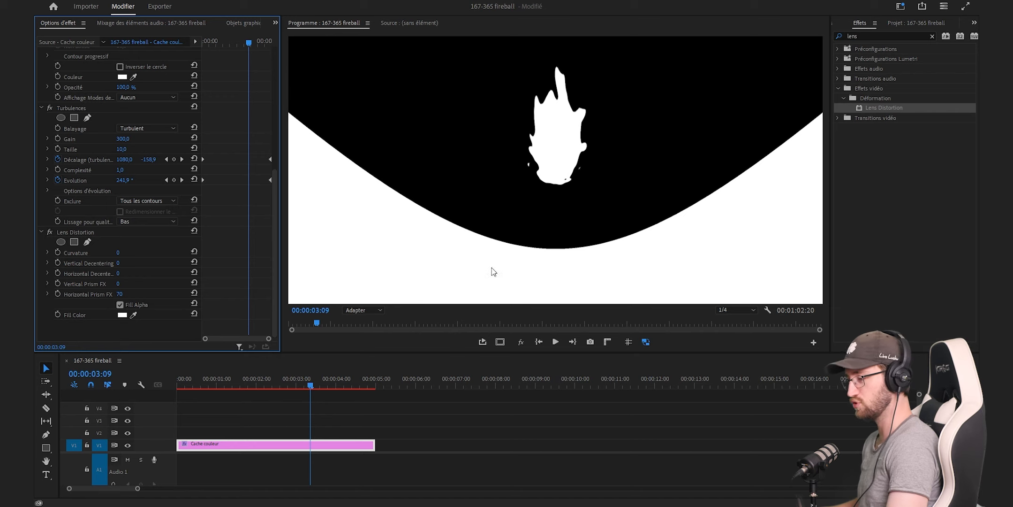
{"action": "left_click", "coordinate": [120, 305]}
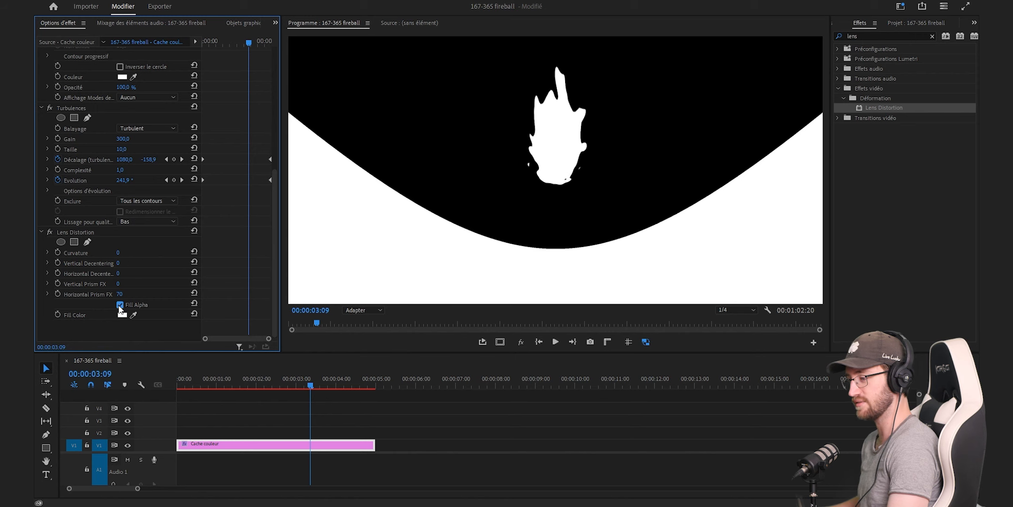
{"action": "left_click", "coordinate": [596, 80]}
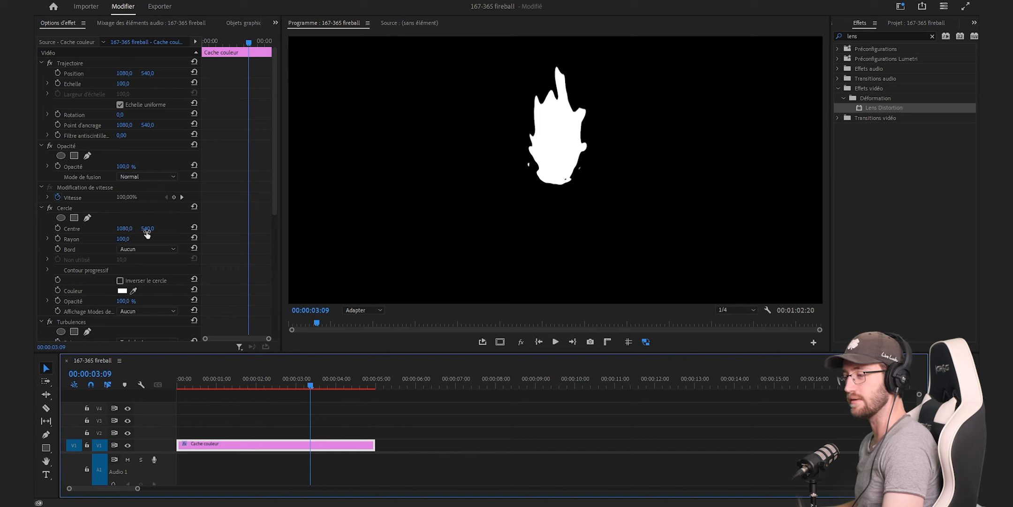
Lower the flame by setting the clip's vertical Position to 671 instead of moving the circle's centre, and play it back
{"action": "left_click_drag", "start_coordinate": [147, 228], "coordinate": [223, 228]}
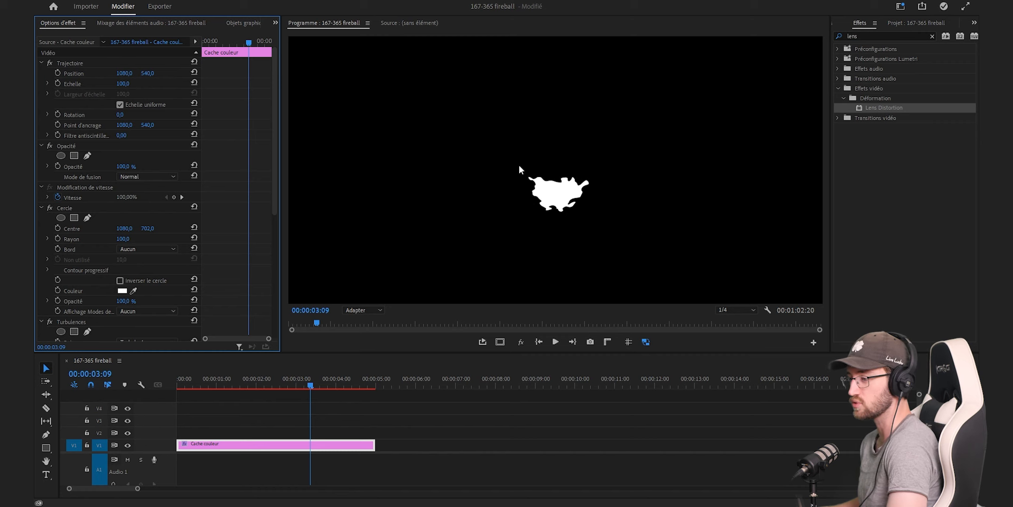
{"action": "key", "text": "ctrl+z"}
{"action": "left_click_drag", "start_coordinate": [147, 73], "coordinate": [209, 73]}
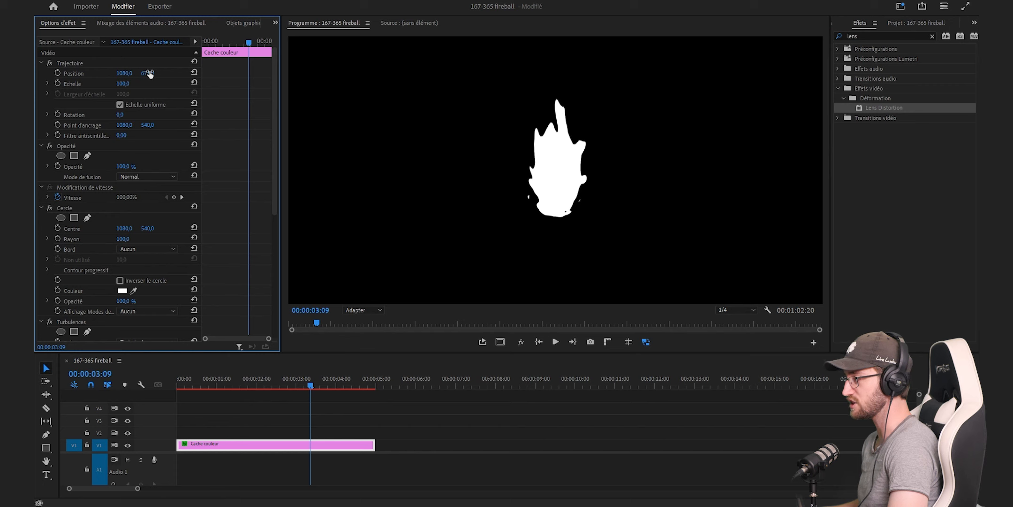
{"action": "left_click", "coordinate": [418, 419]}
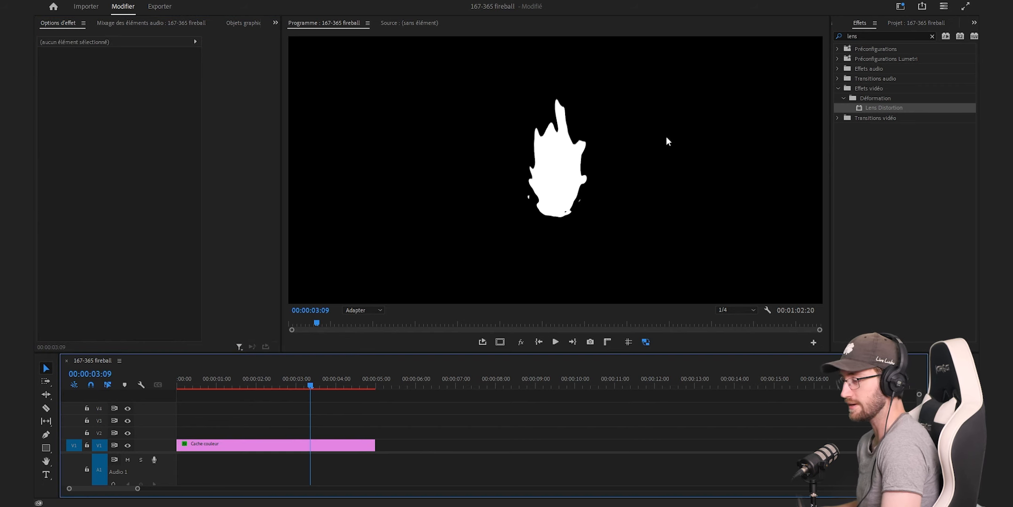
{"action": "key", "text": "Home"}
{"action": "key", "text": "space"}
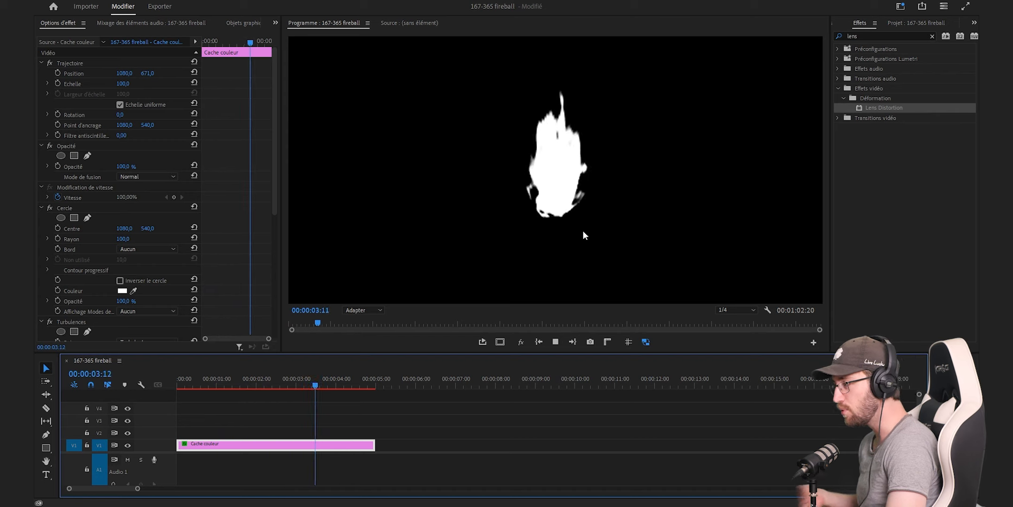
{"action": "key", "text": "space"}
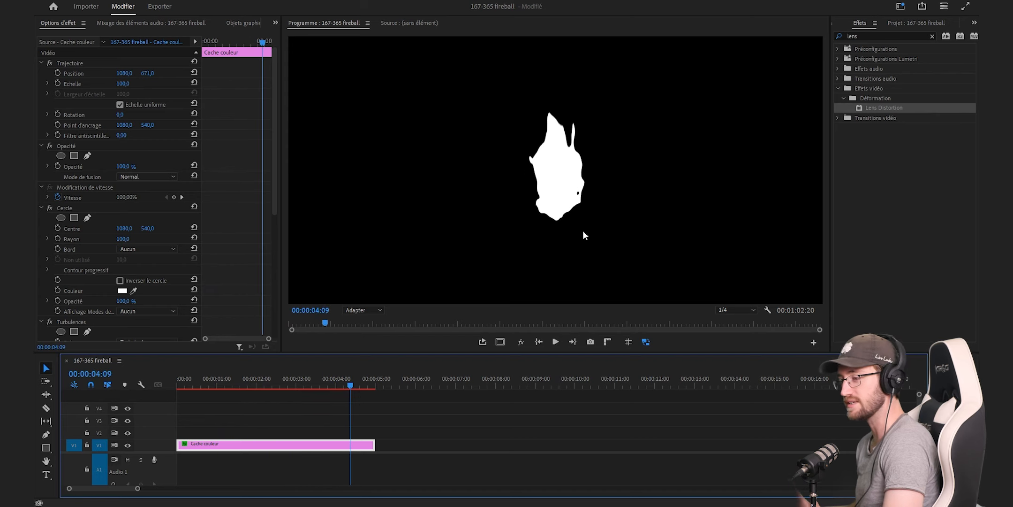
Apply the Dégradé effect from the Générer group to the Cache couleur clip and set its type to Radial
{"action": "left_click", "coordinate": [882, 35]}
{"action": "key", "text": "BackSpace"}
{"action": "key", "text": "BackSpace"}
{"action": "key", "text": "BackSpace"}
{"action": "key", "text": "BackSpace"}
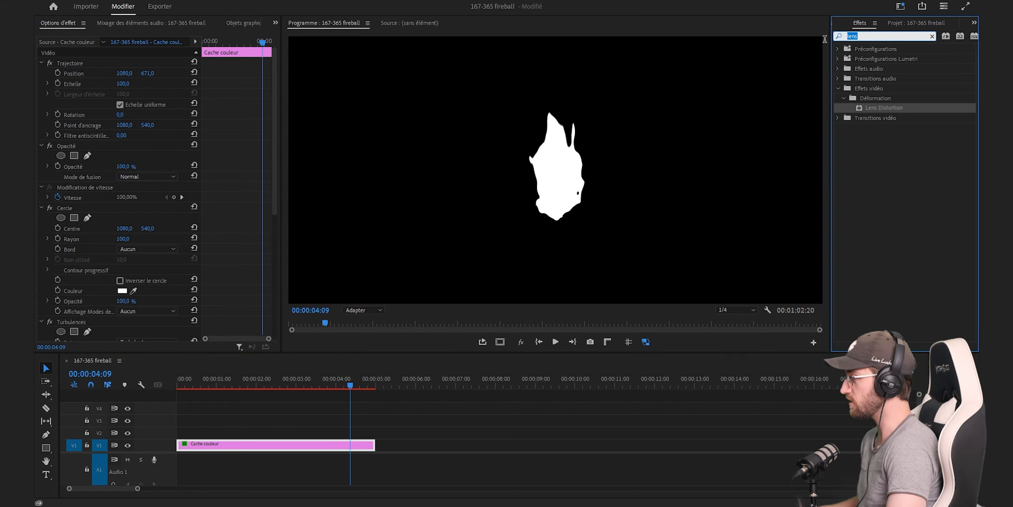
{"action": "type", "text": "dégra"}
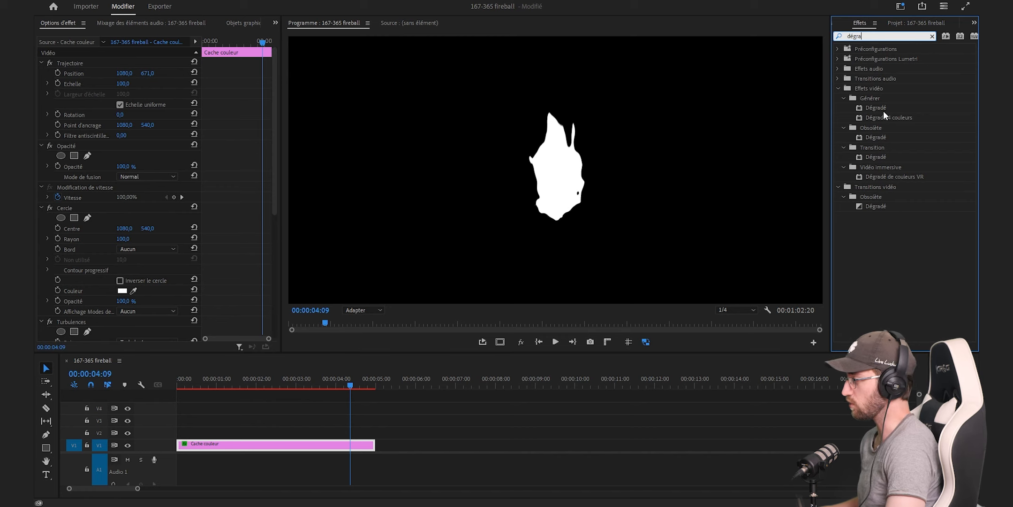
{"action": "left_click_drag", "start_coordinate": [878, 107], "coordinate": [347, 446]}
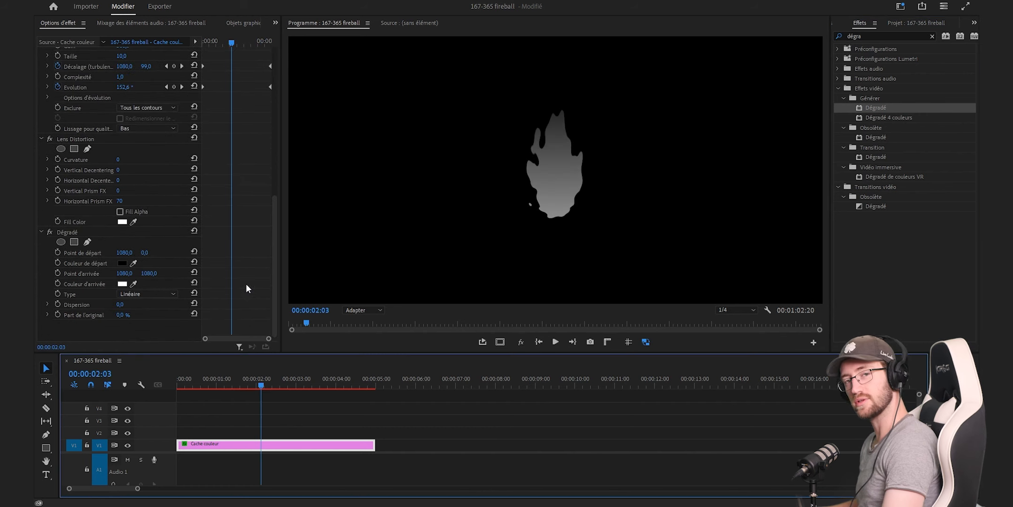
{"action": "left_click", "coordinate": [168, 294]}
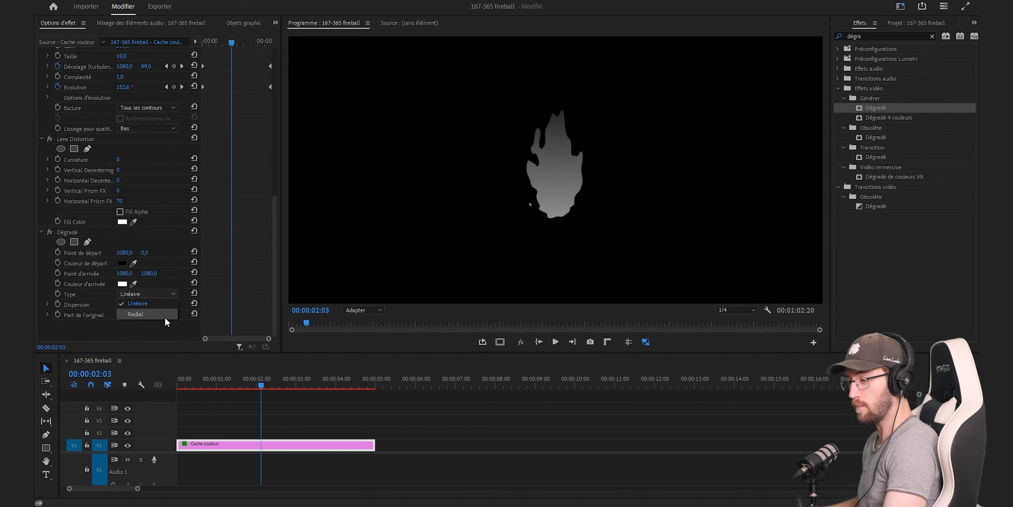
{"action": "left_click", "coordinate": [161, 311]}
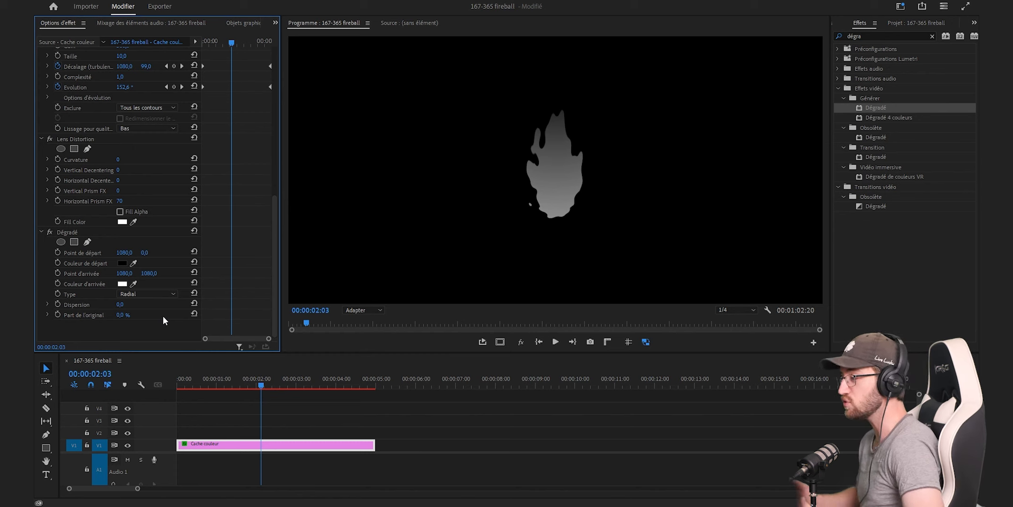
Set the start colour of the Dégradé effect to FFB11A
{"action": "left_click", "coordinate": [121, 263]}
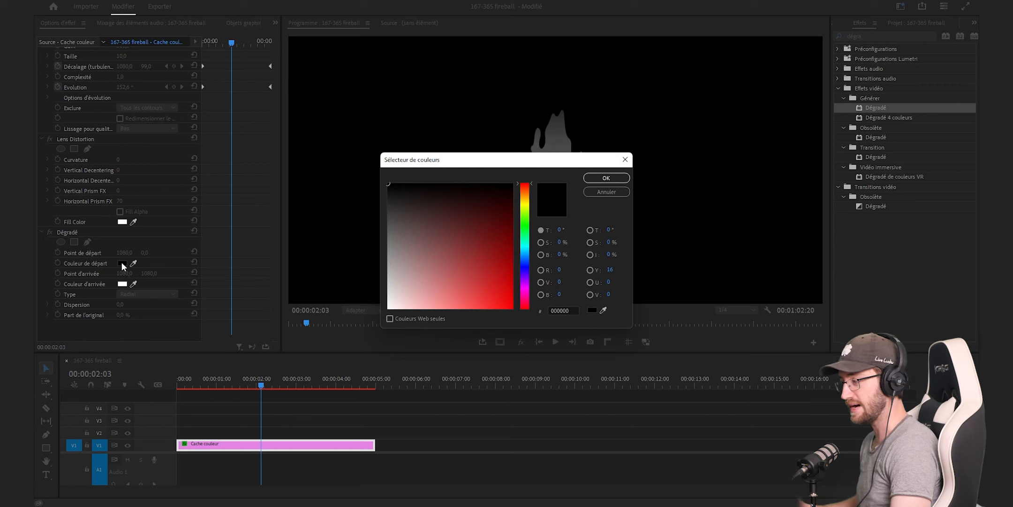
{"action": "left_click", "coordinate": [563, 310]}
{"action": "type", "text": "f"}
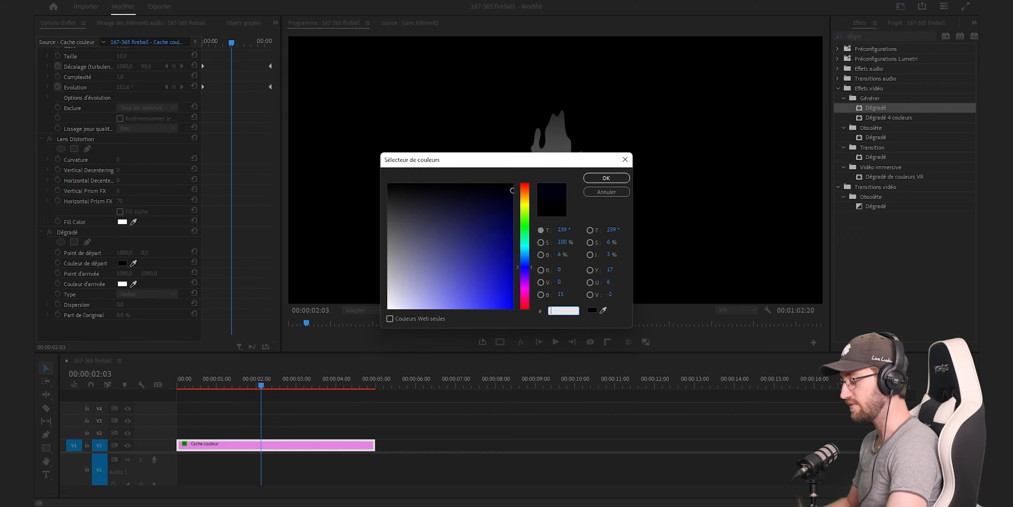
{"action": "type", "text": "fb11a"}
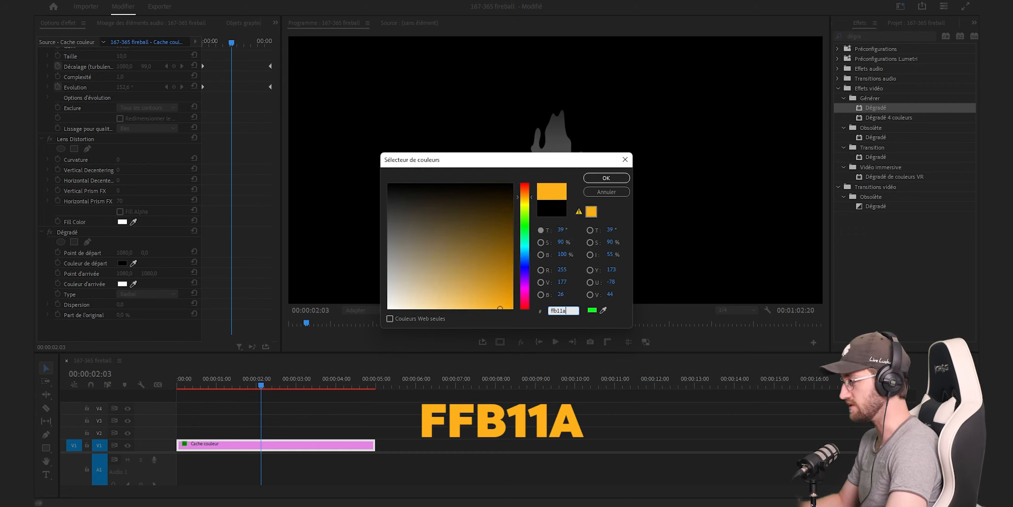
{"action": "left_click", "coordinate": [606, 178]}
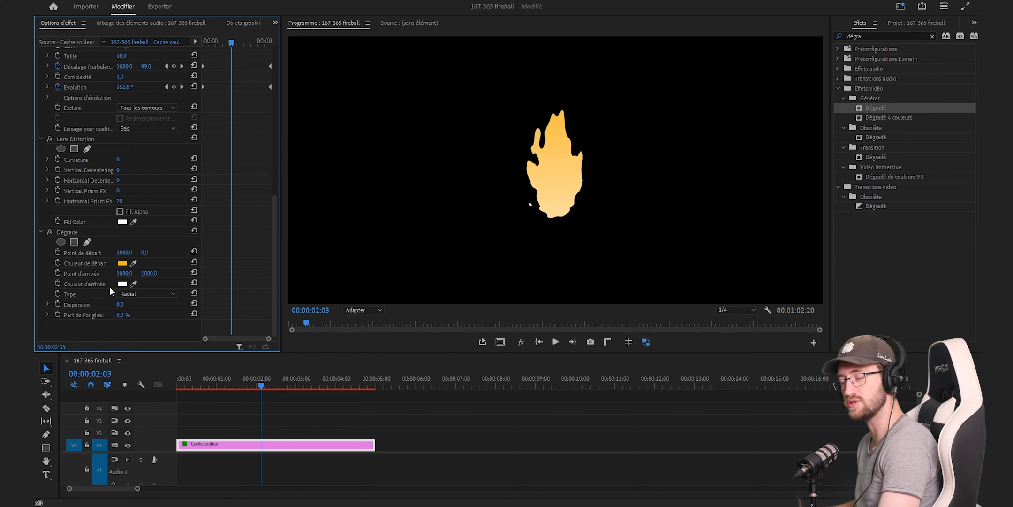
Set the end colour of the Dégradé effect to CE0000
{"action": "left_click", "coordinate": [122, 283]}
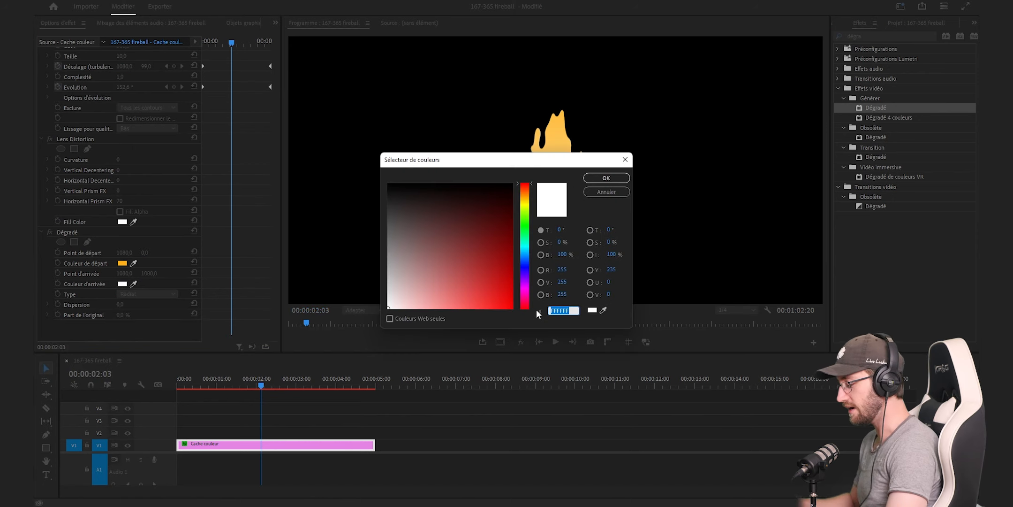
{"action": "type", "text": "ce0000"}
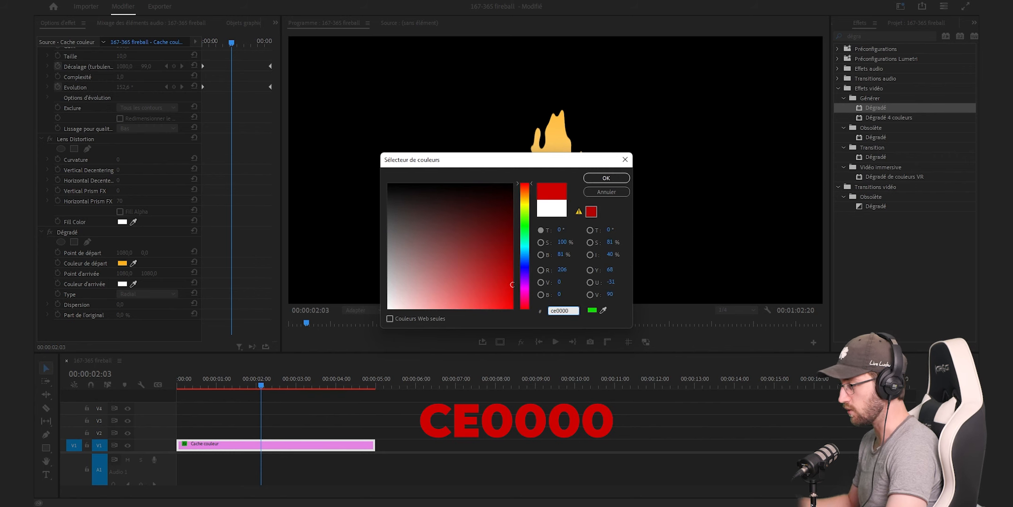
{"action": "key", "text": "Return"}
Place the Dégradé end point at the flame's tip (1073, 167.3) and its start point at the base (1081, 517.4), and play it back
{"action": "left_click", "coordinate": [82, 232]}
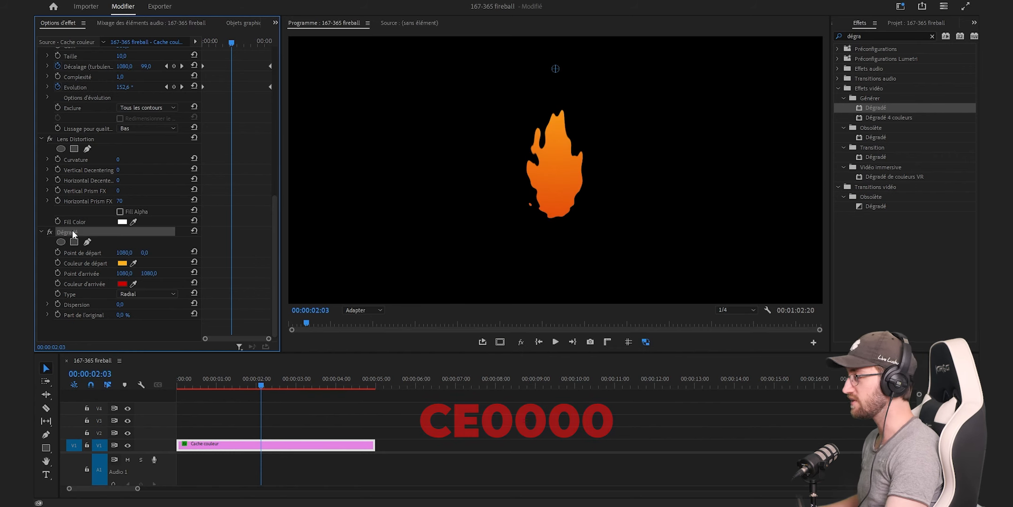
{"action": "left_click_drag", "start_coordinate": [149, 273], "coordinate": [86, 273]}
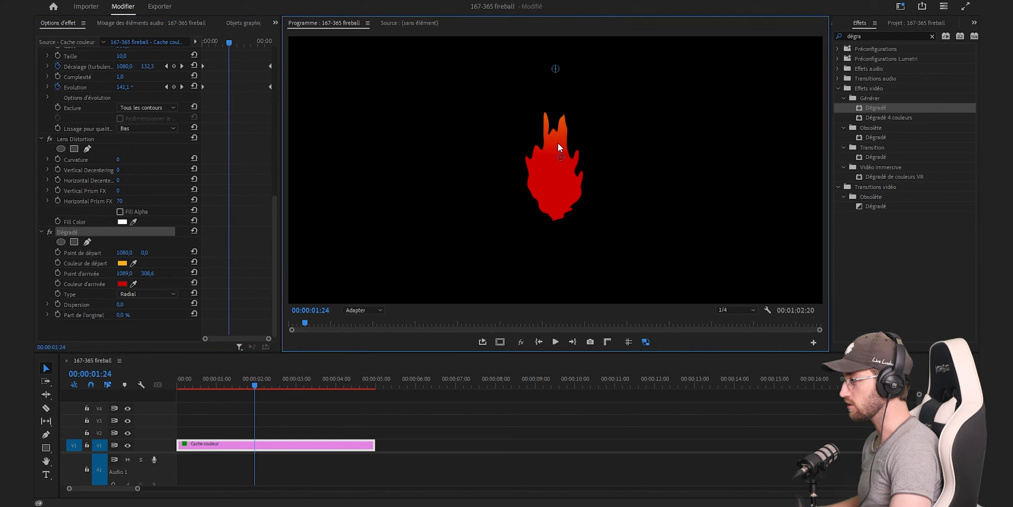
{"action": "left_click_drag", "start_coordinate": [558, 145], "coordinate": [555, 113]}
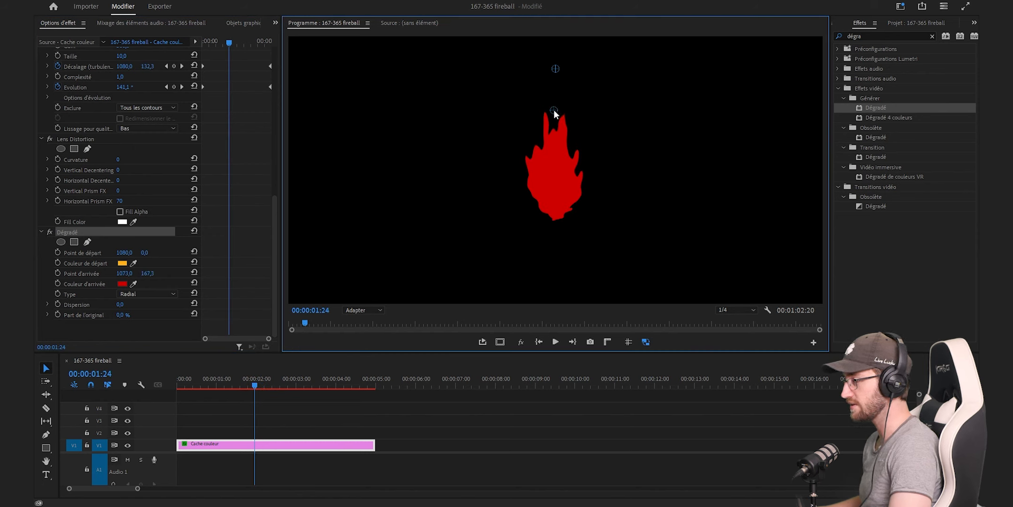
{"action": "left_click_drag", "start_coordinate": [555, 174], "coordinate": [556, 198]}
{"action": "key", "text": "space"}
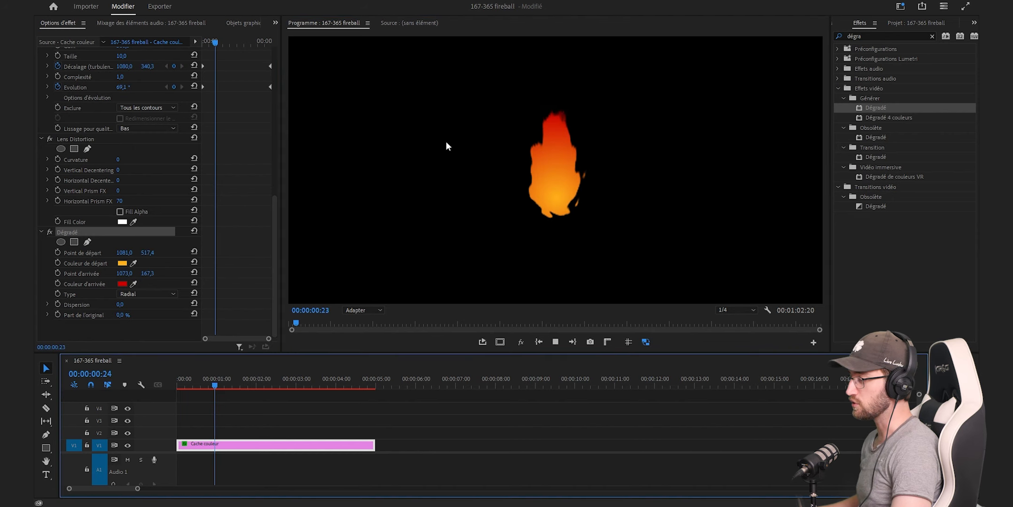
{"action": "key", "text": "space"}
Find the Lueur VR effect in the Vidéo immersive group and apply it to the Cache couleur clip
{"action": "key", "text": "shift+7"}
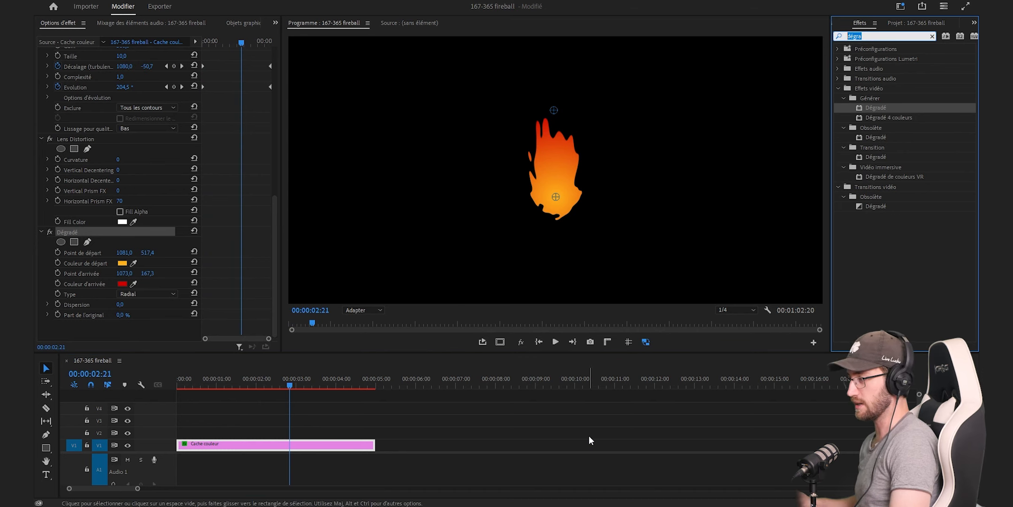
{"action": "type", "text": "l"}
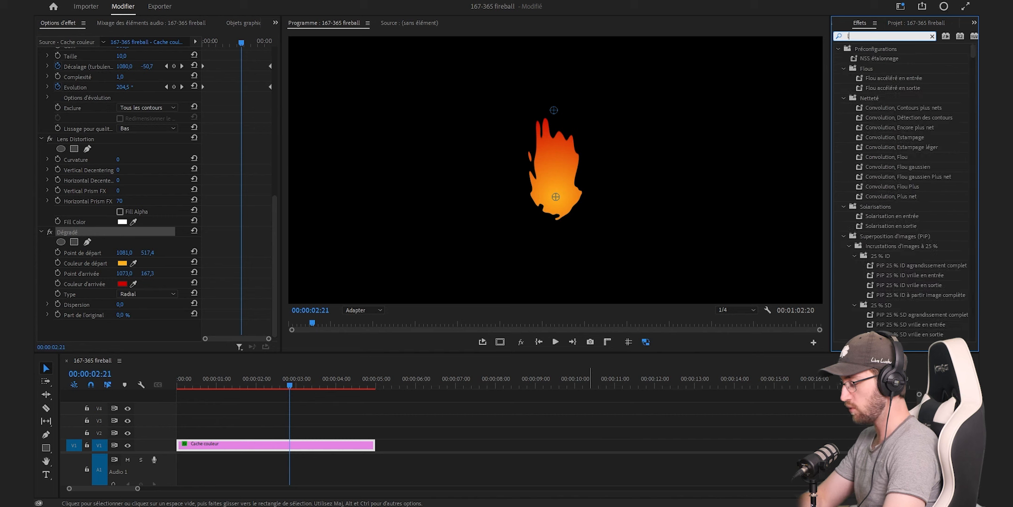
{"action": "type", "text": "ueur"}
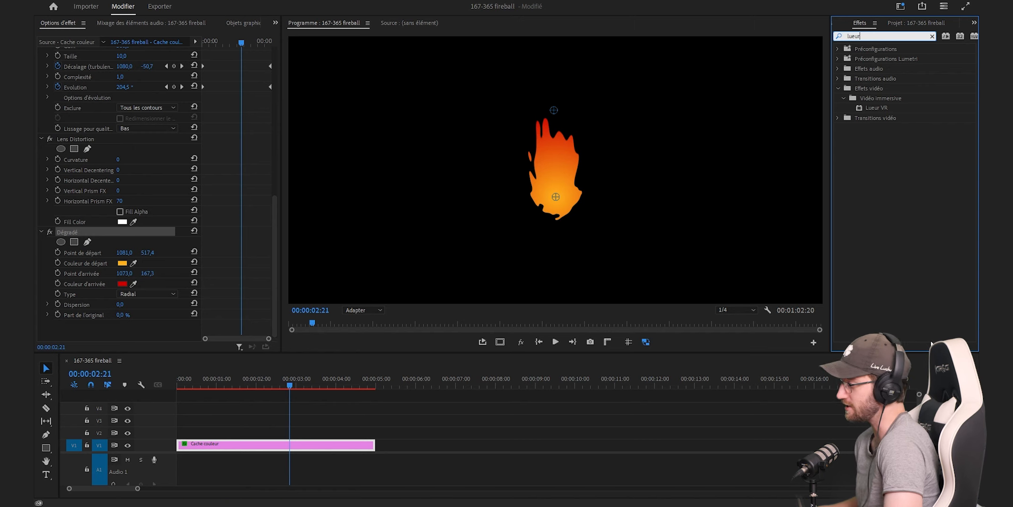
{"action": "left_click", "coordinate": [881, 108]}
{"action": "left_click_drag", "start_coordinate": [881, 109], "coordinate": [357, 445]}
Set the Lueur VR luminance threshold to 0.33, the radius to 20 and the glow brightness to 0.40
{"action": "left_click", "coordinate": [121, 263]}
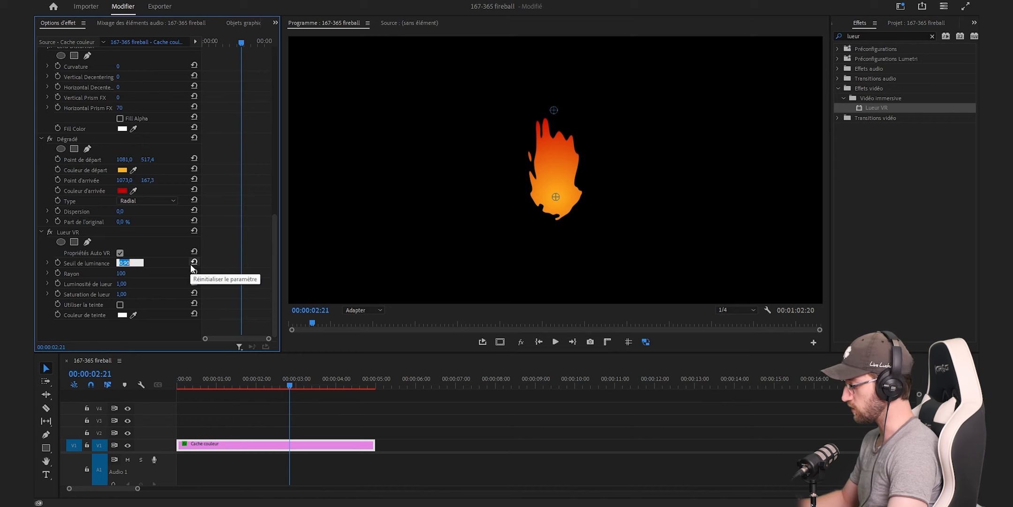
{"action": "type", "text": "0.33"}
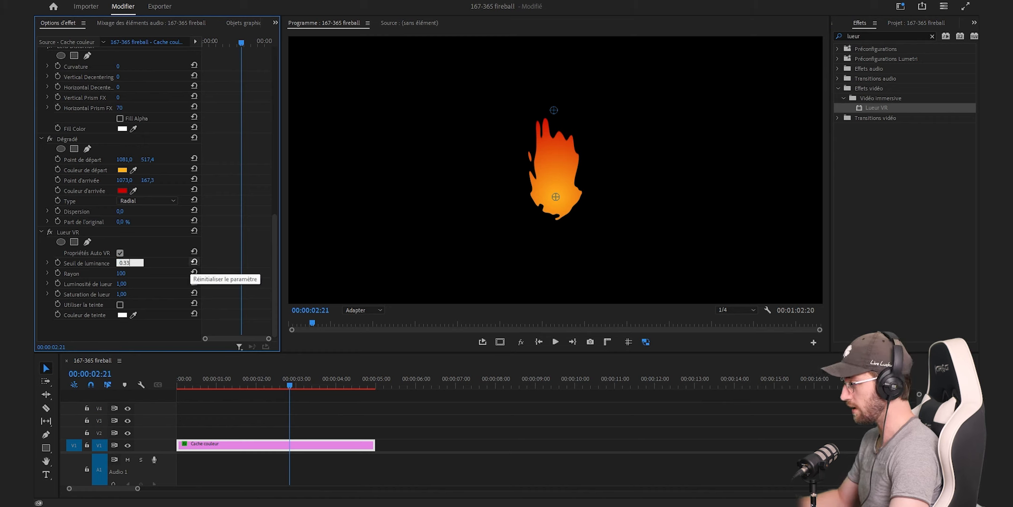
{"action": "key", "text": "Return"}
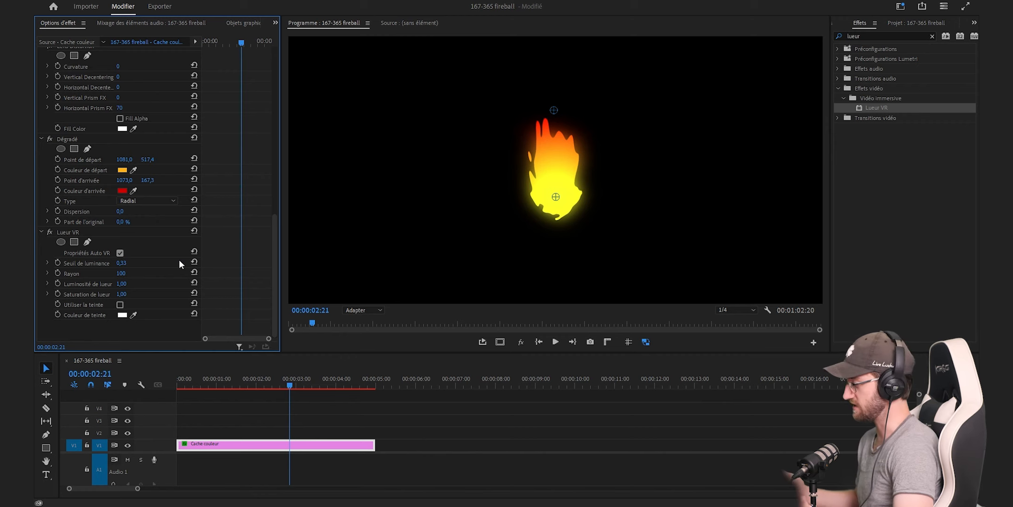
{"action": "left_click", "coordinate": [127, 272]}
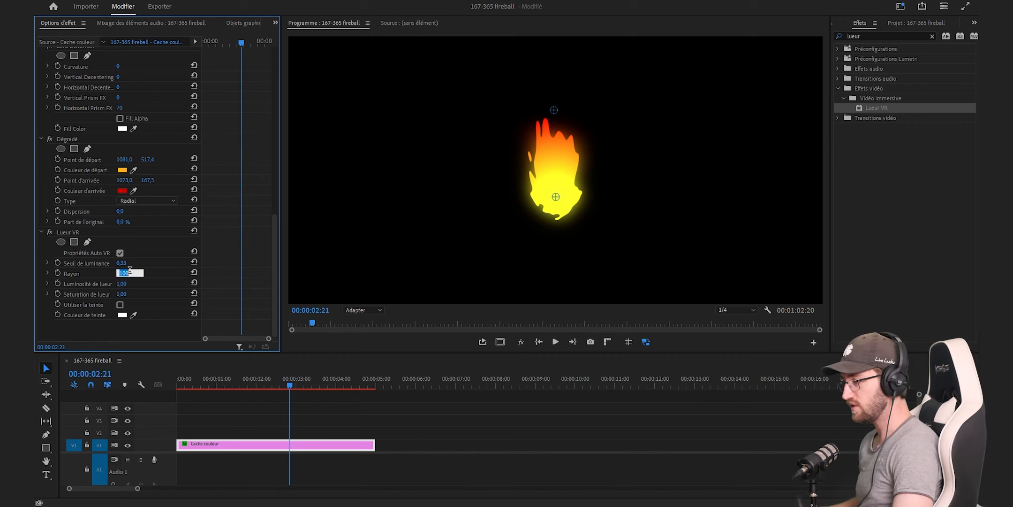
{"action": "type", "text": "20"}
{"action": "key", "text": "Tab"}
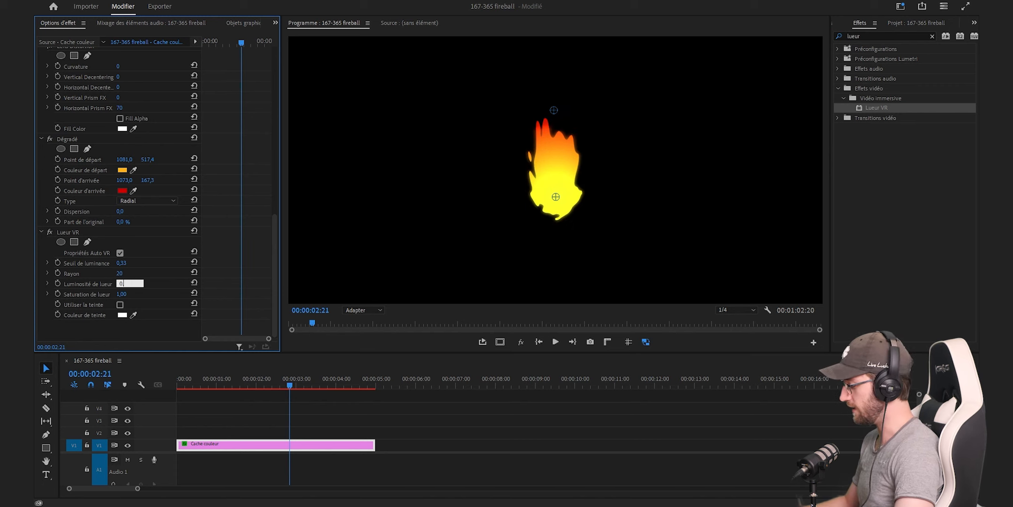
{"action": "key", "text": "Return"}
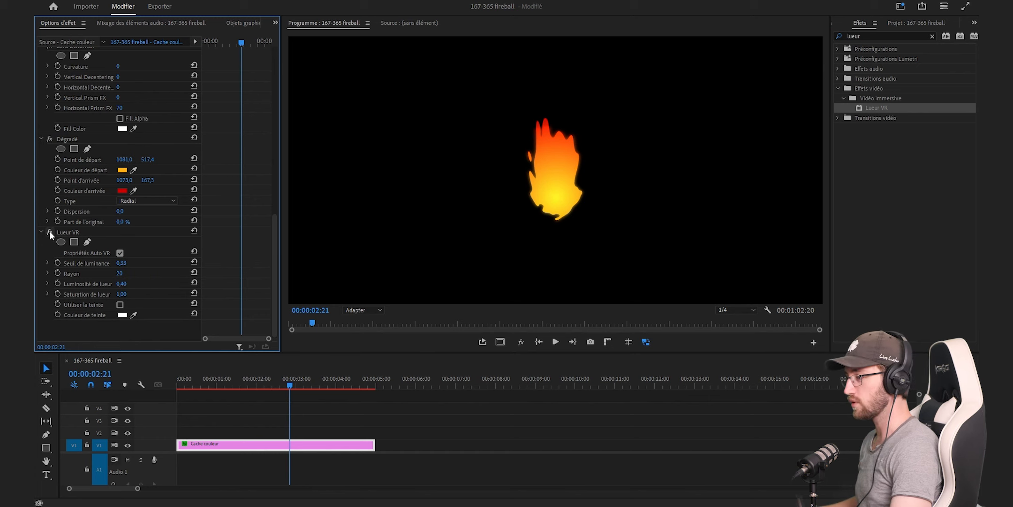
Compare the flame with Lueur VR switched off and on, and play back the animation
{"action": "left_click", "coordinate": [49, 232]}
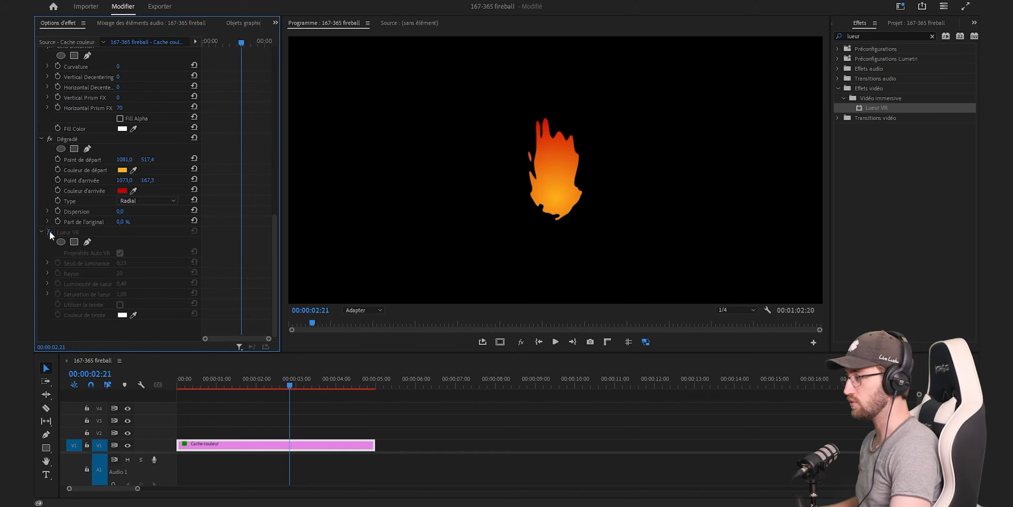
{"action": "left_click", "coordinate": [49, 232]}
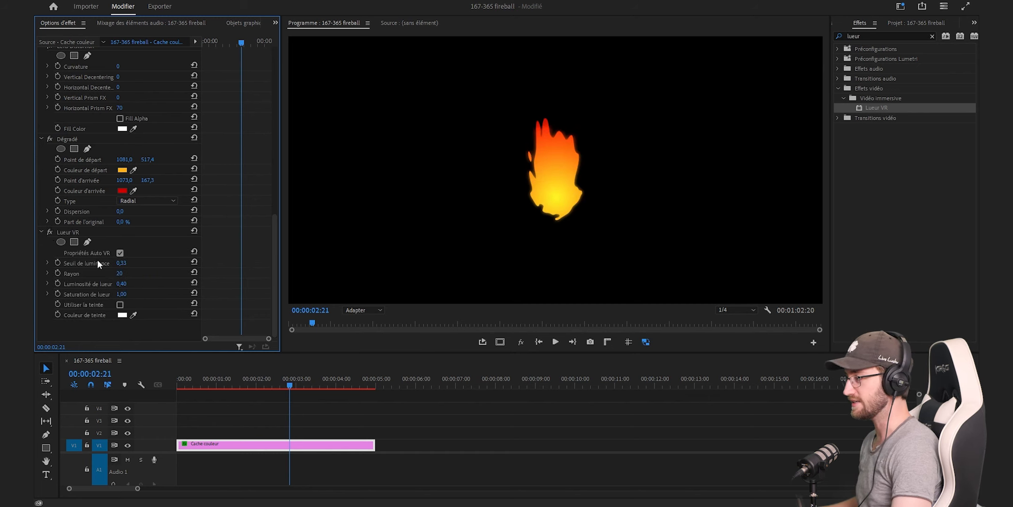
{"action": "left_click", "coordinate": [505, 415]}
{"action": "key", "text": "space"}
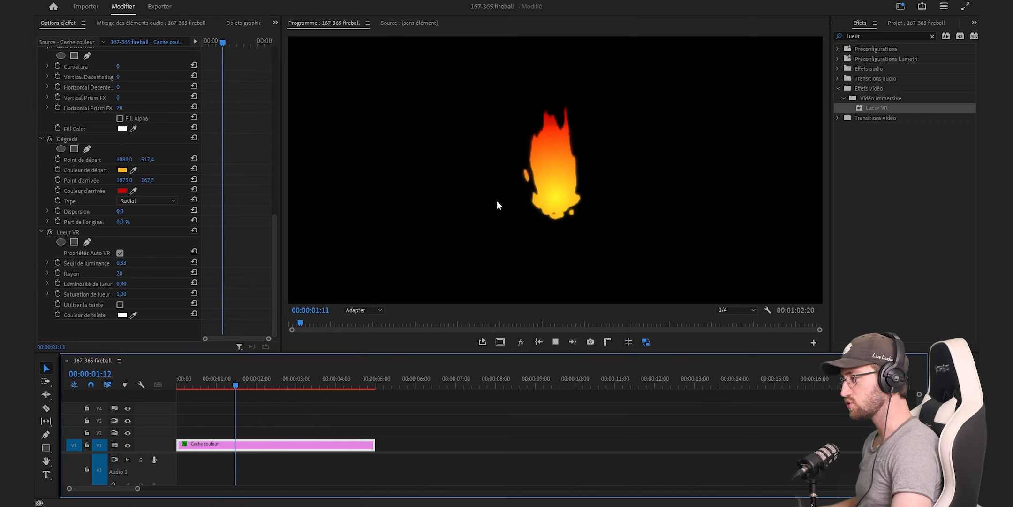
{"action": "key", "text": "space"}
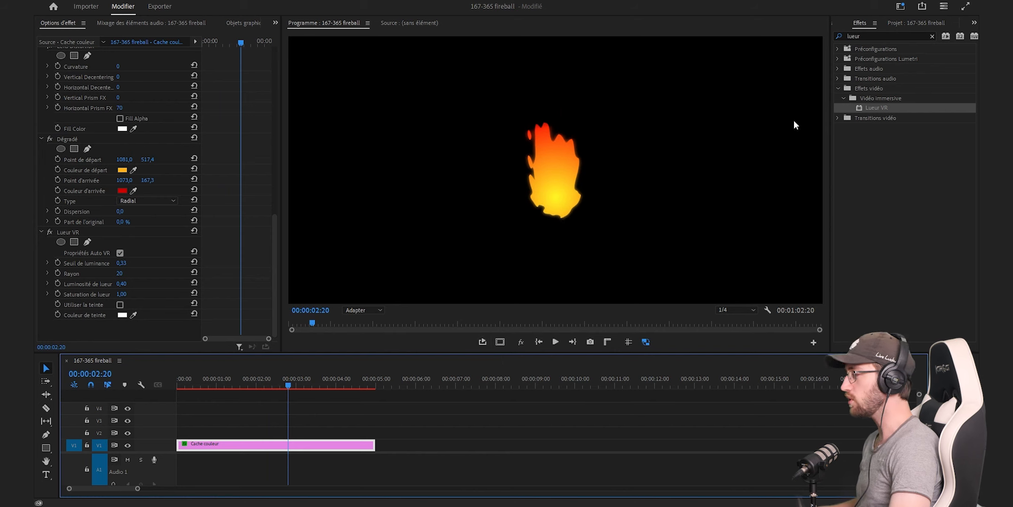
Apply the Sphérisation effect from the Déformation group to the Cache couleur clip and adjust its vertical centre
{"action": "left_click_drag", "start_coordinate": [876, 38], "coordinate": [815, 40]}
{"action": "type", "text": "sph"}
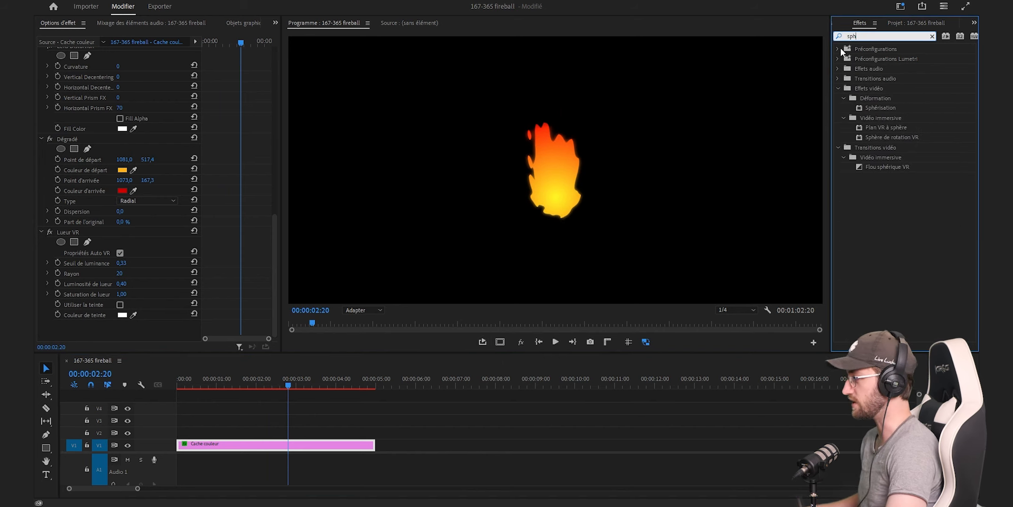
{"action": "left_click_drag", "start_coordinate": [882, 108], "coordinate": [337, 445]}
{"action": "scroll", "coordinate": [250, 250], "scroll_direction": "down", "scroll_amount": 3}
{"action": "left_click", "coordinate": [72, 284]}
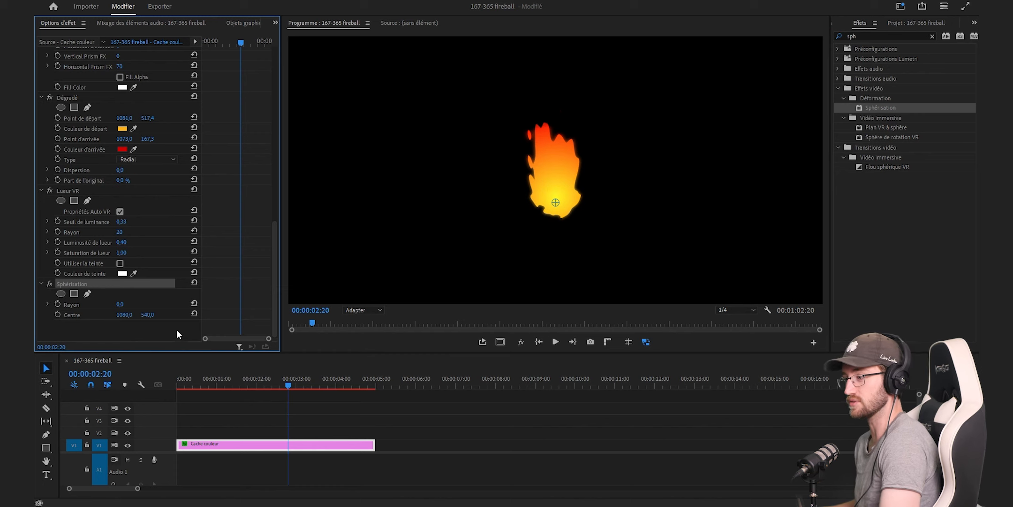
{"action": "left_click_drag", "start_coordinate": [151, 317], "coordinate": [141, 329]}
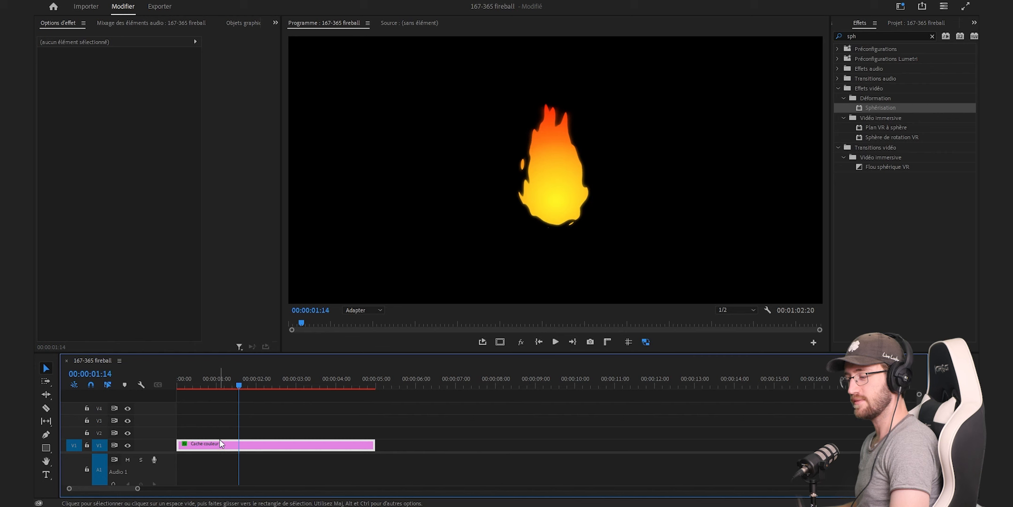
Duplicate the Cache couleur clip onto V2 and, in the copy, move Dégradé above Turbulences with its end point at 1087, 392.1
{"action": "left_click_drag", "start_coordinate": [219, 441], "coordinate": [219, 433], "text": "alt"}
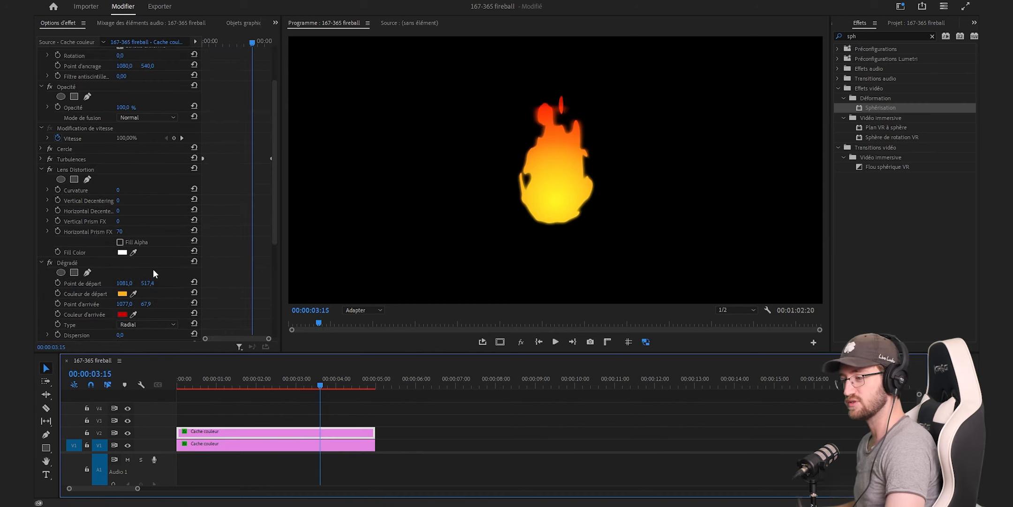
{"action": "left_click_drag", "start_coordinate": [65, 262], "coordinate": [89, 156]}
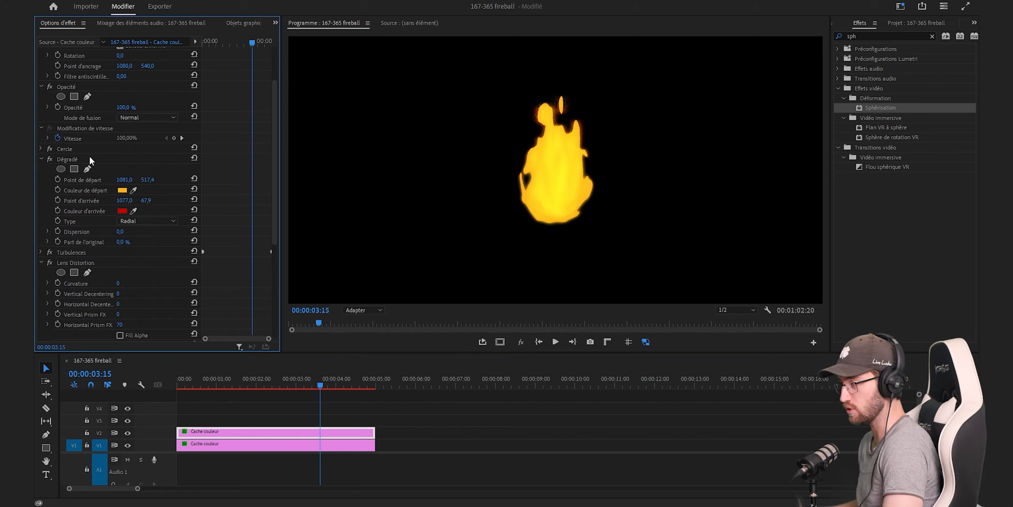
{"action": "left_click_drag", "start_coordinate": [557, 88], "coordinate": [557, 166]}
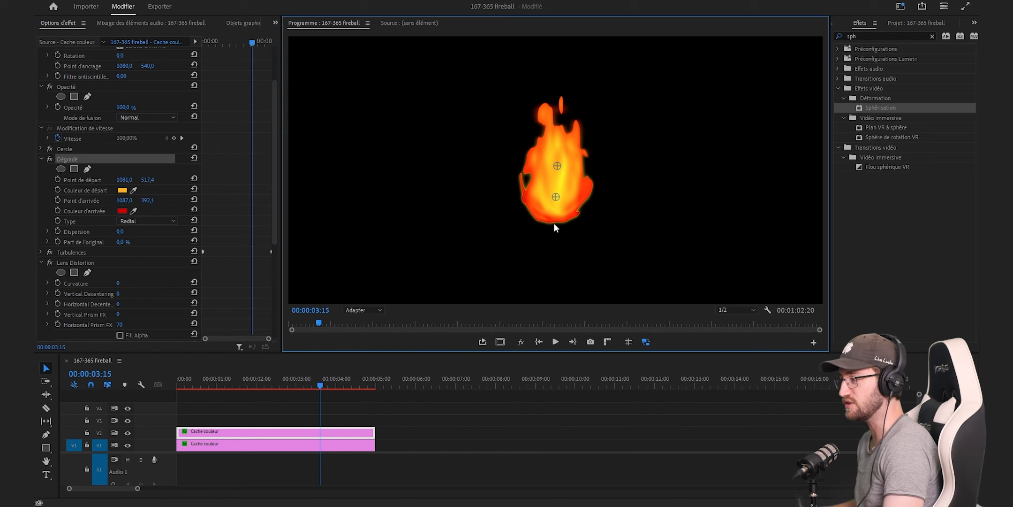
Set the opacity of the duplicated clip on V2 to 50% and play back the layered flame
{"action": "left_click", "coordinate": [130, 106]}
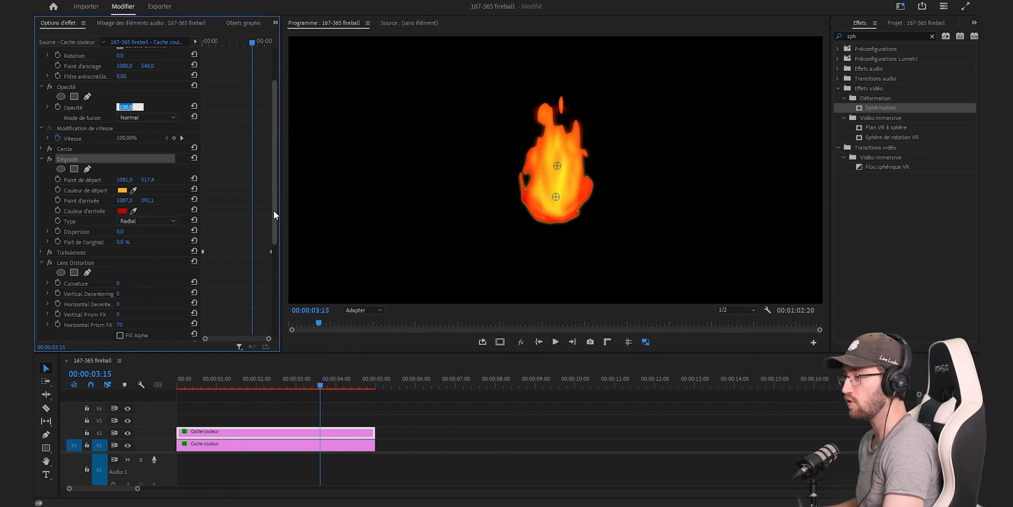
{"action": "type", "text": "50"}
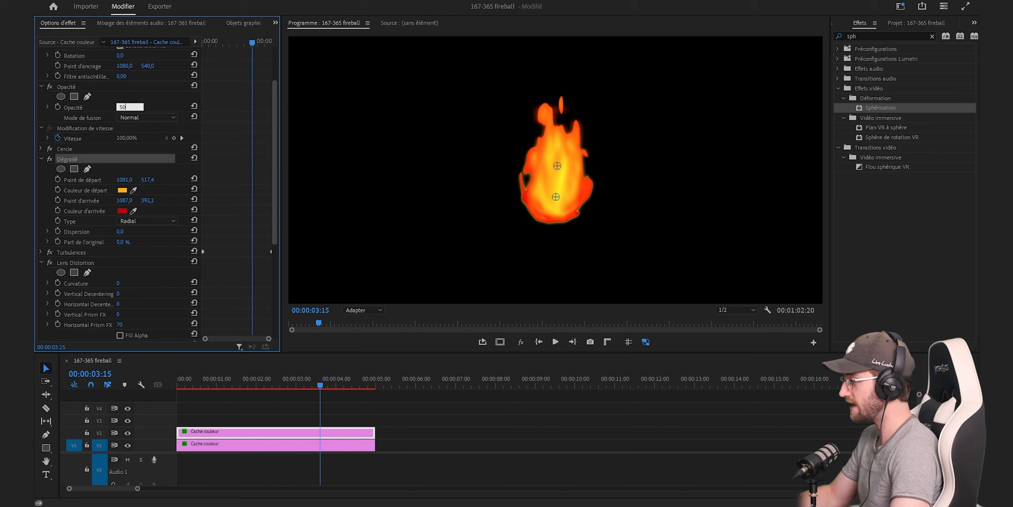
{"action": "key", "text": "Return"}
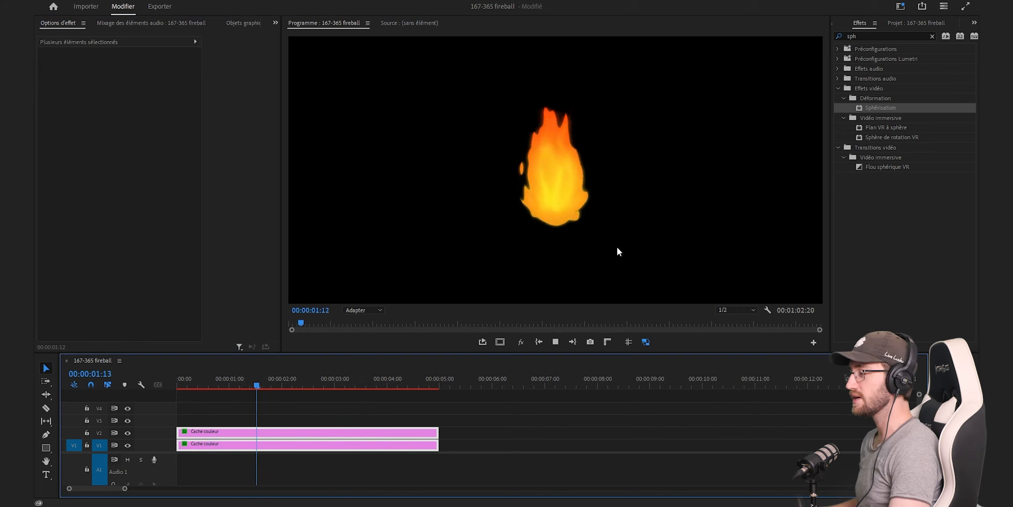
{"action": "key", "text": "space"}
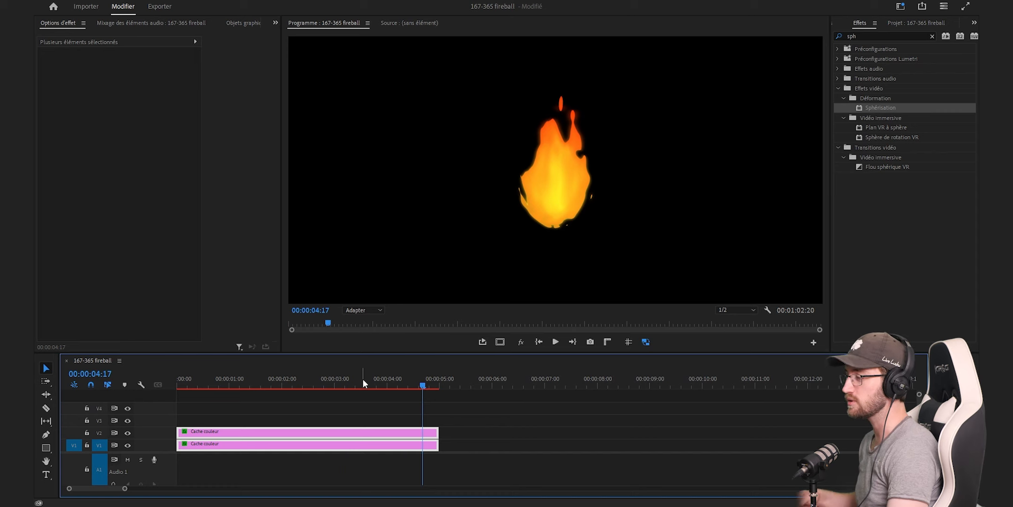
Raise both flame clips one track, with a copy of the base flame on V1, and nest that copy under the name lumi
{"action": "left_click", "coordinate": [406, 410]}
{"action": "left_click_drag", "start_coordinate": [408, 410], "coordinate": [341, 445]}
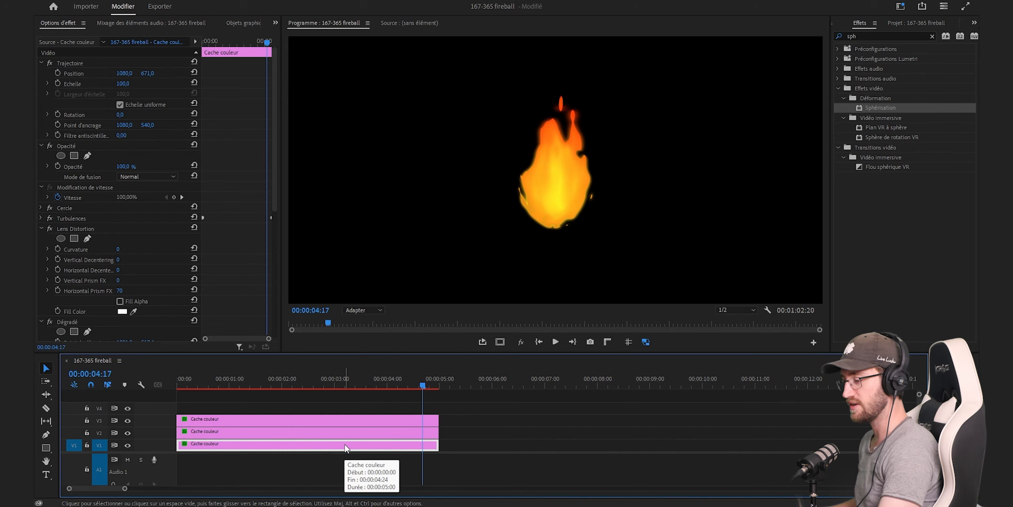
{"action": "right_click", "coordinate": [346, 447]}
{"action": "left_click", "coordinate": [368, 259]}
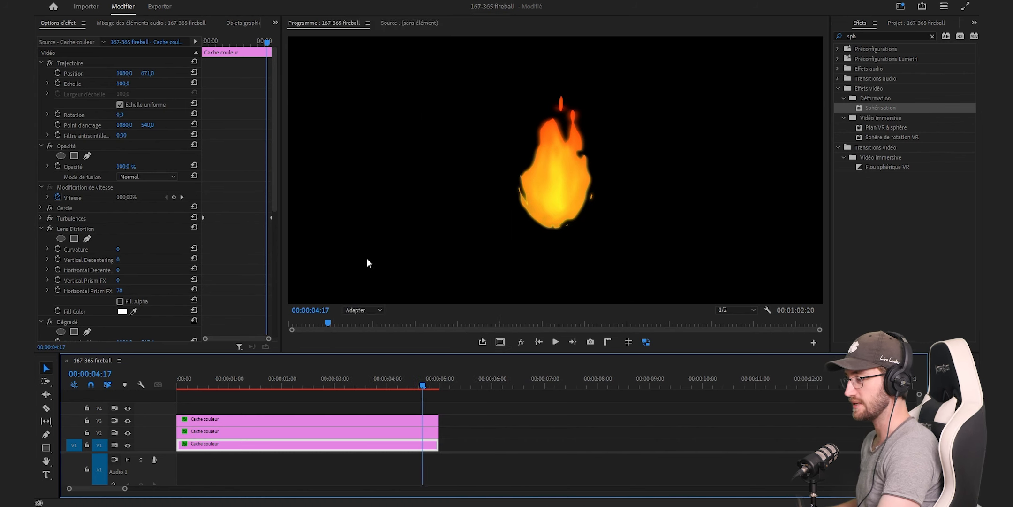
{"action": "type", "text": "lumi"}
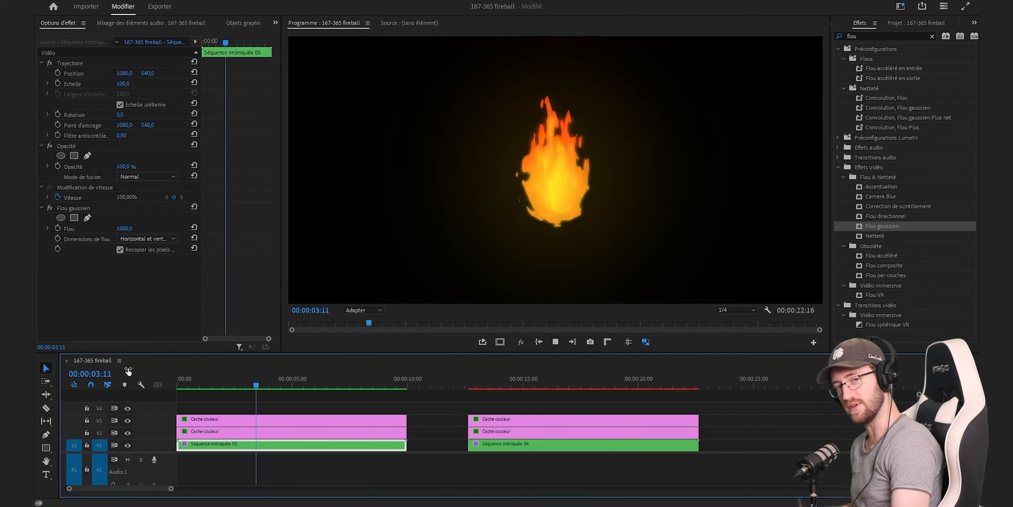
Compare the blue and orange flames, and check the orange one with track V3 hidden and shown
{"action": "left_click", "coordinate": [528, 388]}
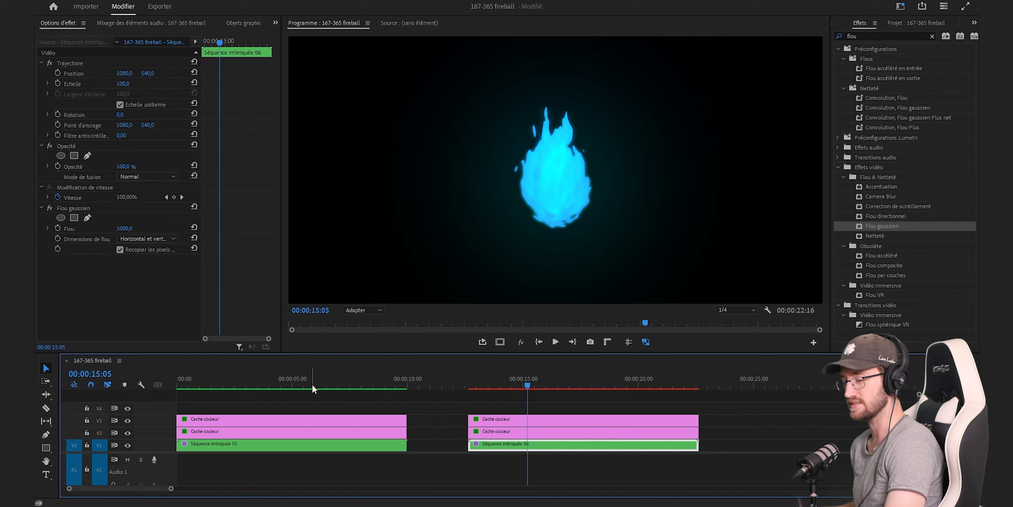
{"action": "left_click", "coordinate": [239, 385]}
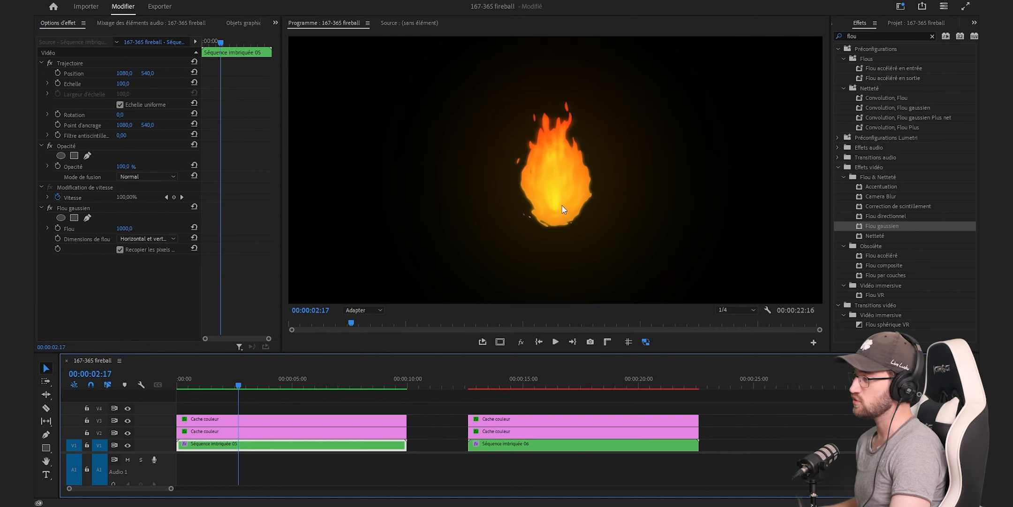
{"action": "left_click", "coordinate": [126, 420]}
{"action": "left_click", "coordinate": [126, 419]}
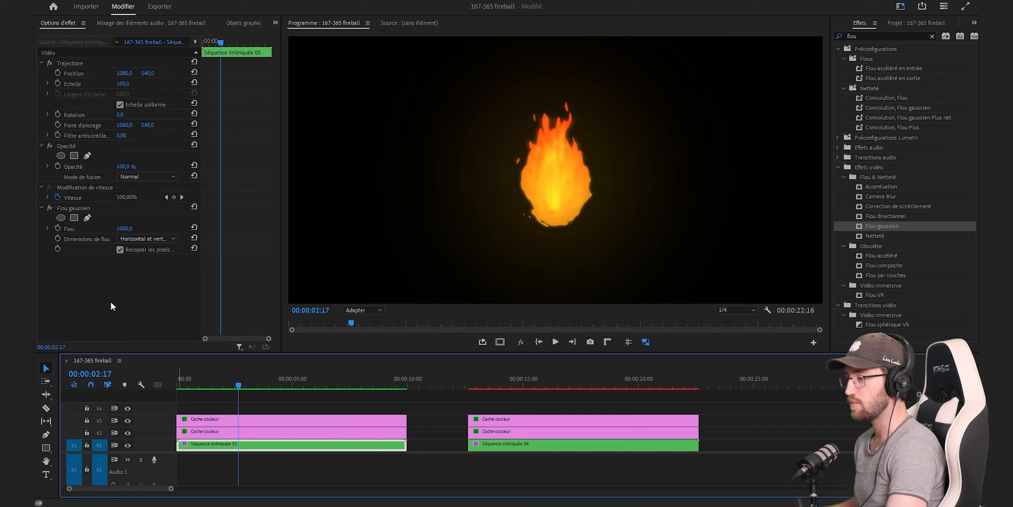
Try the blend modes Produit, Densité linéaire and Eclaircir on the orange flame's upper Cache couleur clip on V3
{"action": "left_click", "coordinate": [263, 418]}
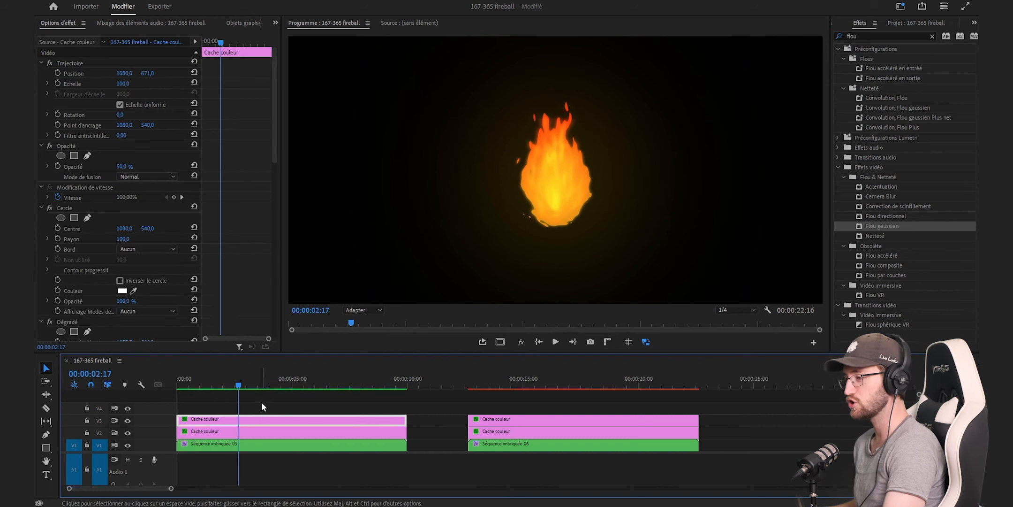
{"action": "left_click", "coordinate": [153, 186]}
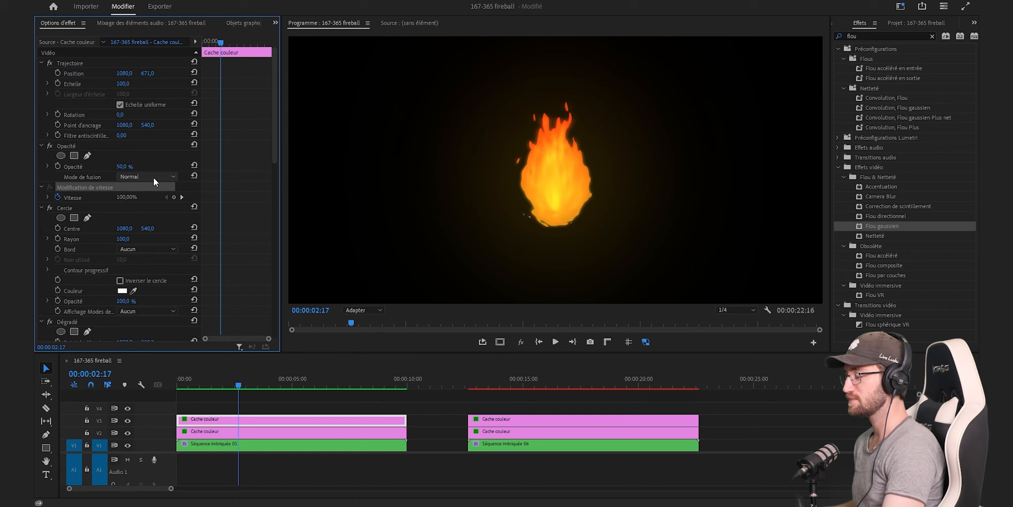
{"action": "left_click", "coordinate": [154, 176]}
{"action": "left_click", "coordinate": [154, 207]}
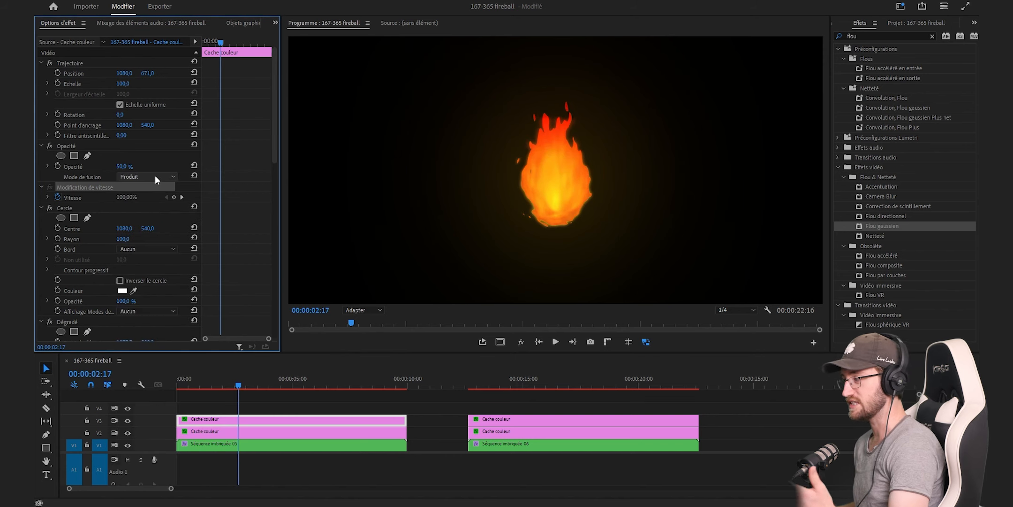
{"action": "scroll", "coordinate": [155, 177], "scroll_direction": "down", "scroll_amount": 1}
{"action": "scroll", "coordinate": [155, 180], "scroll_direction": "down", "scroll_amount": 2}
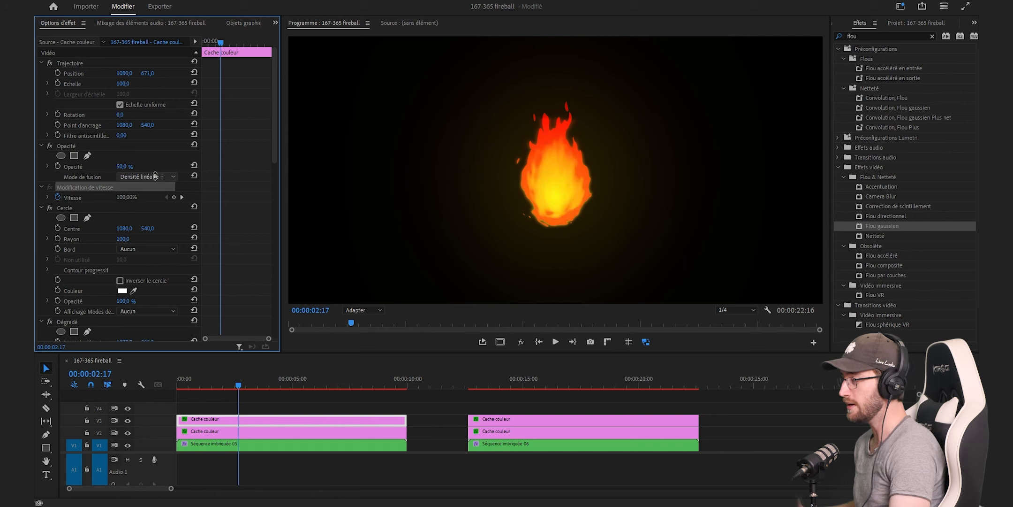
{"action": "scroll", "coordinate": [157, 180], "scroll_direction": "down", "scroll_amount": 1}
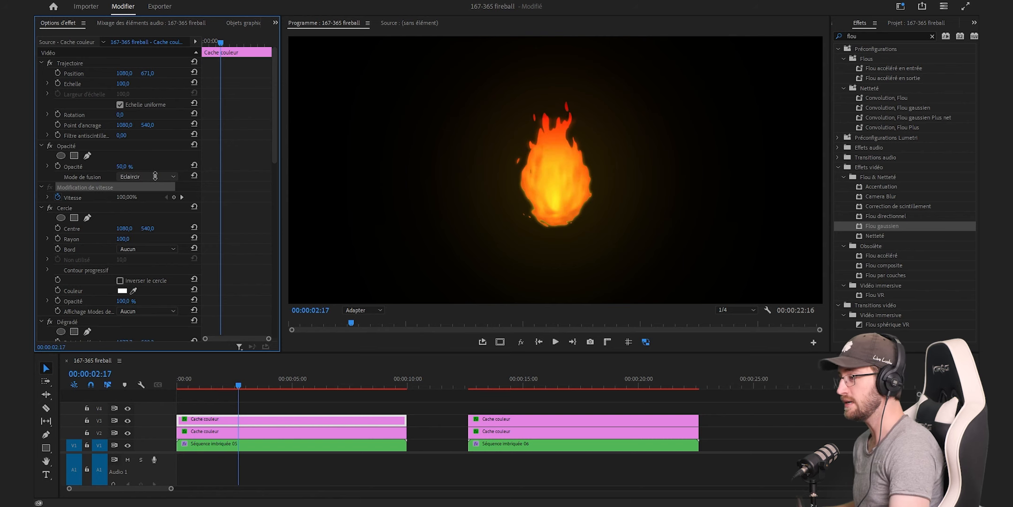